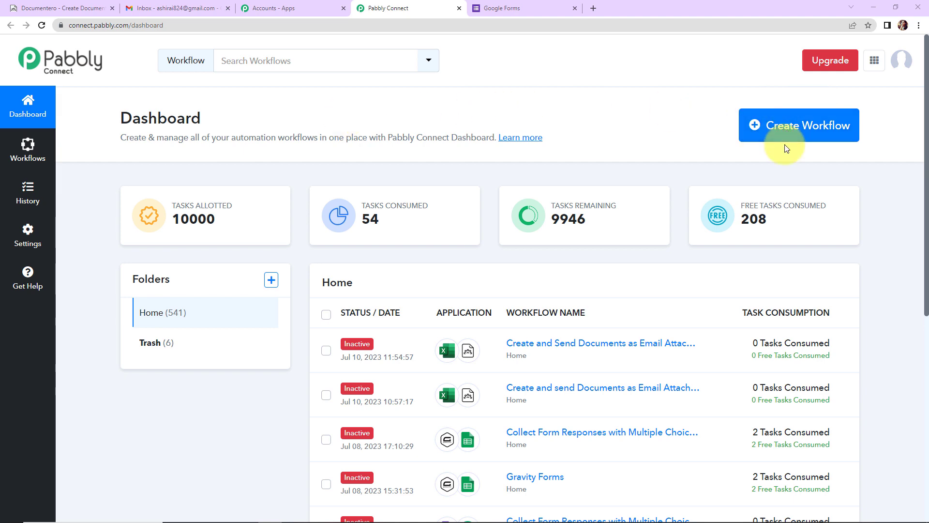
- Create a new workflow whose pasted name ends 'Attachment in Documentero for new Google Forms Submission'
{"action": "left_click", "coordinate": [784, 132]}
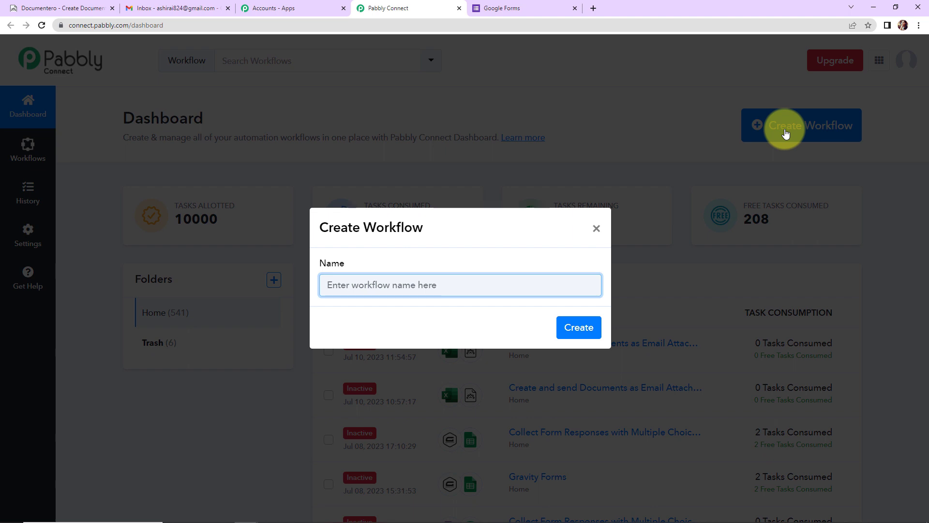
{"action": "key", "text": "ctrl+v"}
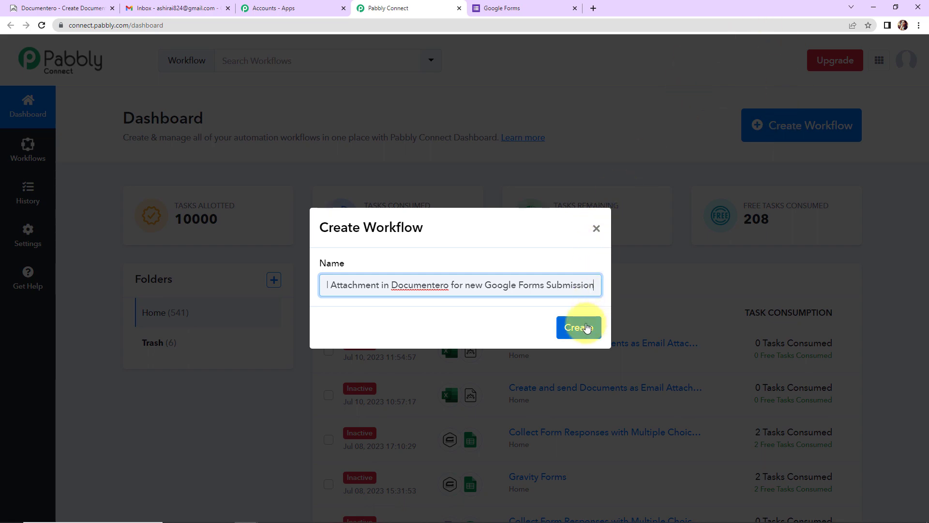
{"action": "left_click", "coordinate": [580, 326]}
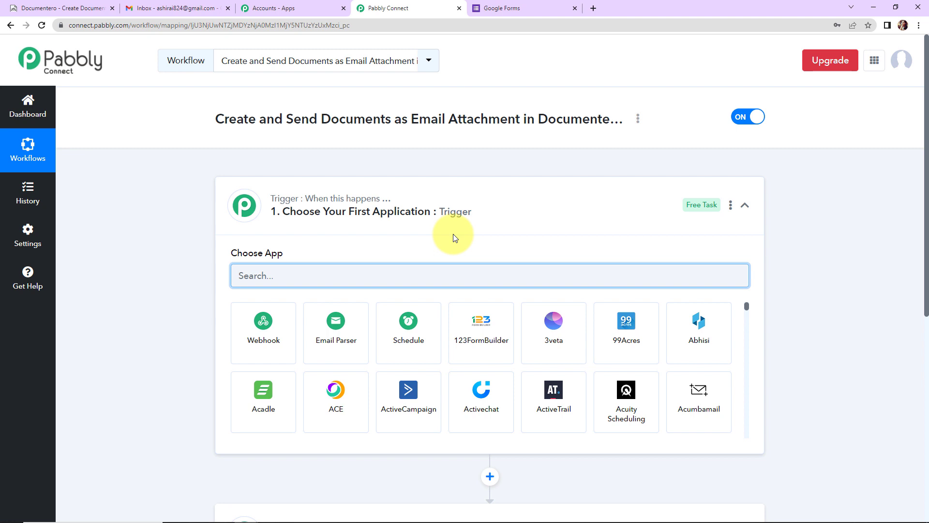
- Set the trigger to Google Forms with the New Response Received event
{"action": "scroll", "coordinate": [492, 213], "scroll_direction": "down", "scroll_amount": 1}
{"action": "scroll", "coordinate": [493, 215], "scroll_direction": "down", "scroll_amount": 2}
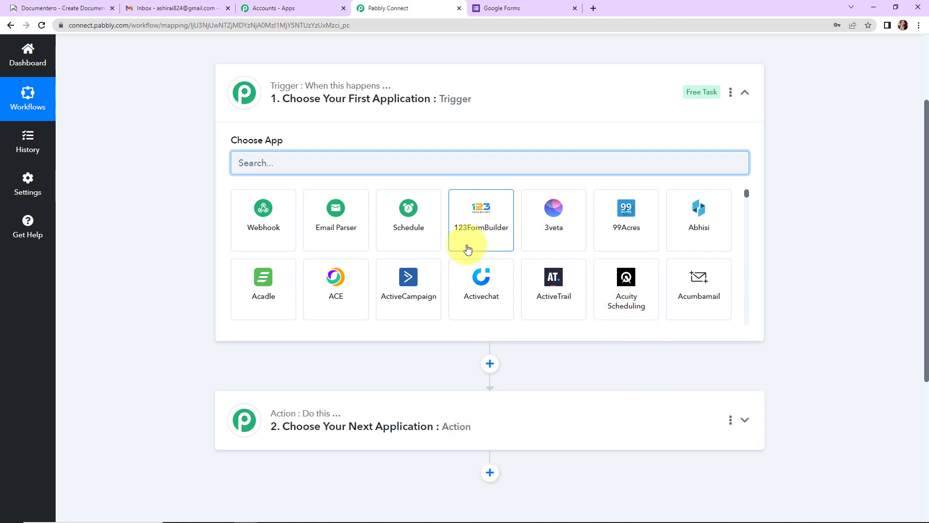
{"action": "type", "text": "Google"}
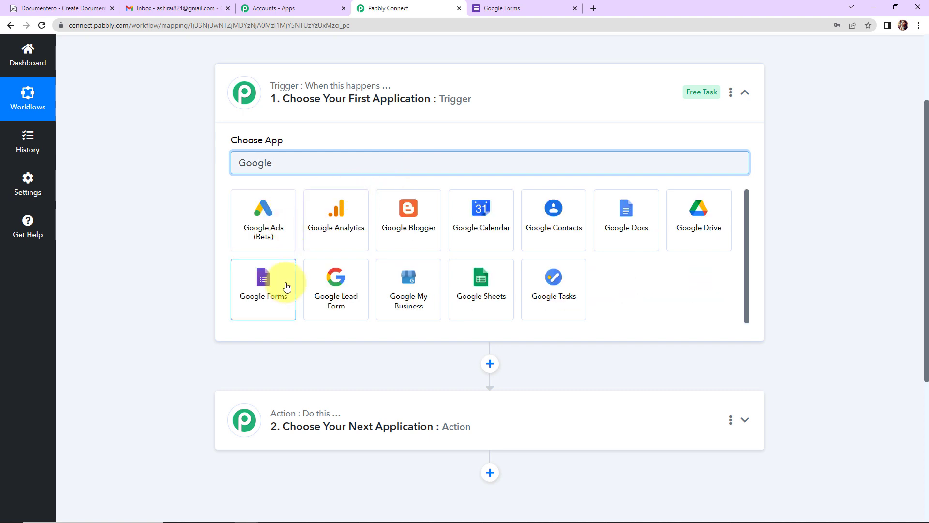
{"action": "left_click", "coordinate": [285, 286]}
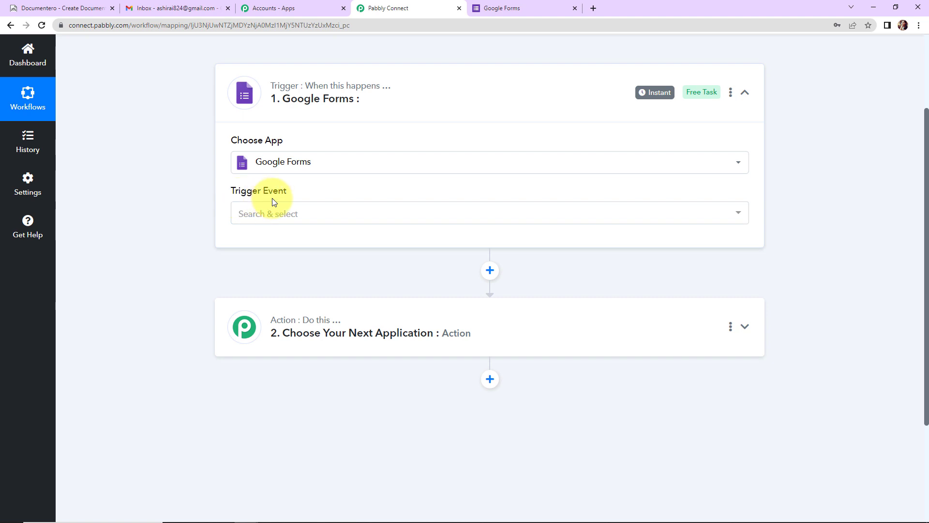
{"action": "mouse_move", "coordinate": [272, 195]}
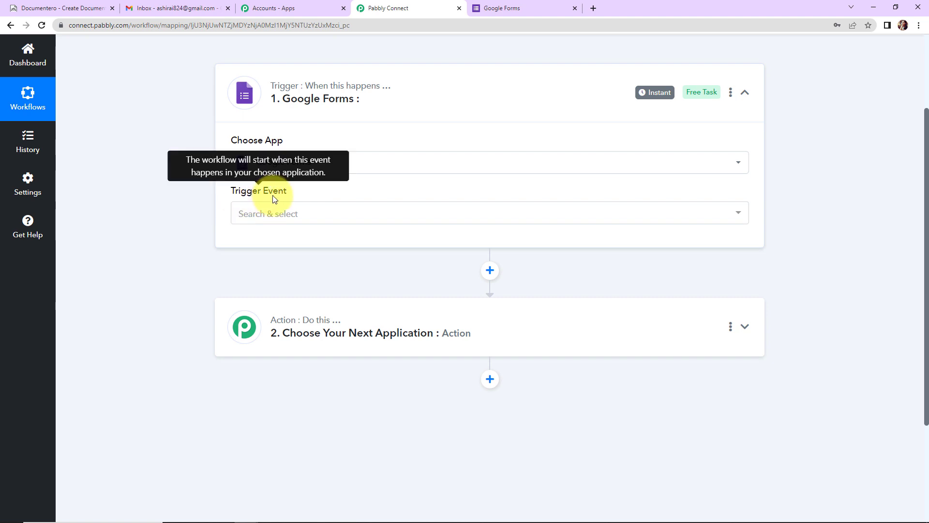
{"action": "left_click", "coordinate": [271, 217]}
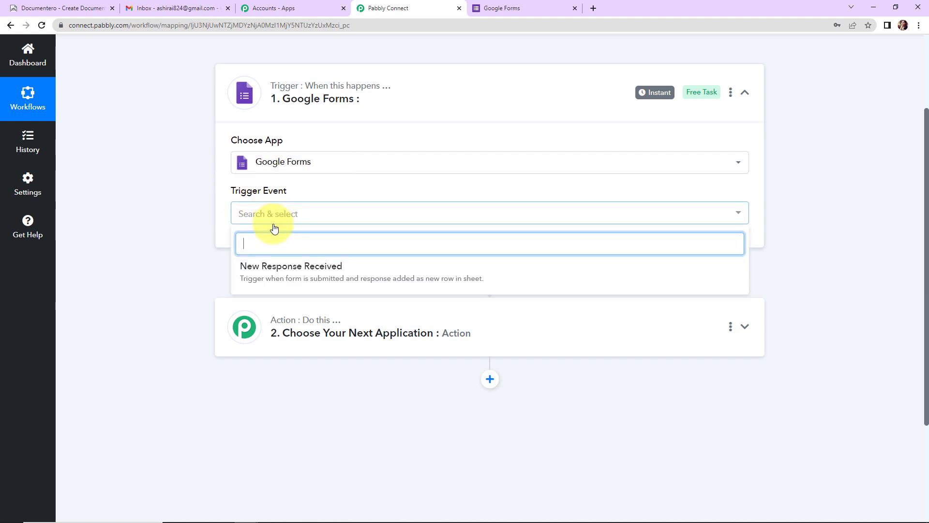
{"action": "left_click", "coordinate": [273, 268]}
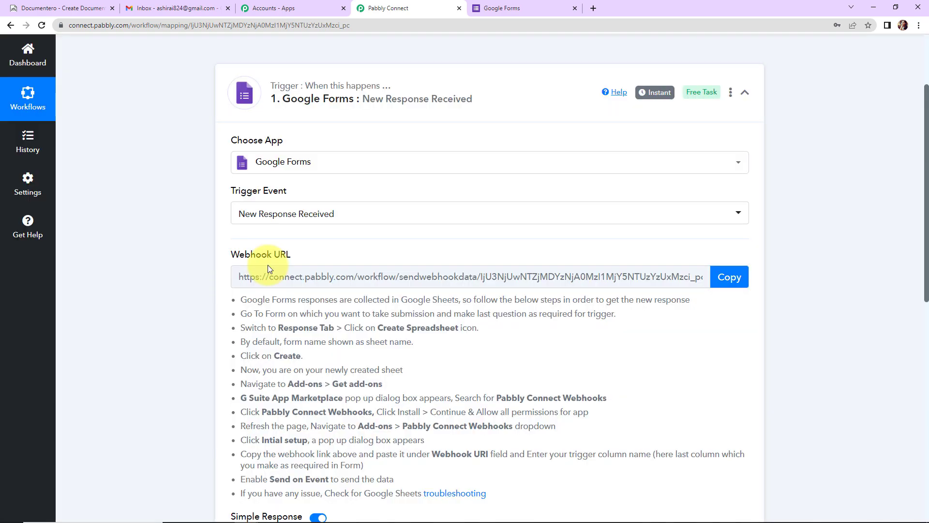
- Copy the trigger's webhook URL and go to the Google Forms home page
{"action": "scroll", "coordinate": [836, 265], "scroll_direction": "down", "scroll_amount": 2}
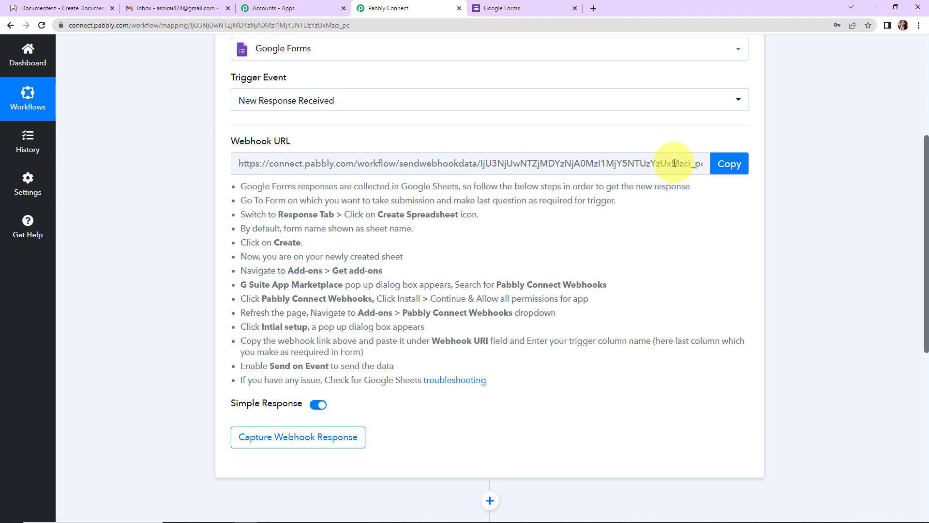
{"action": "left_click", "coordinate": [729, 163]}
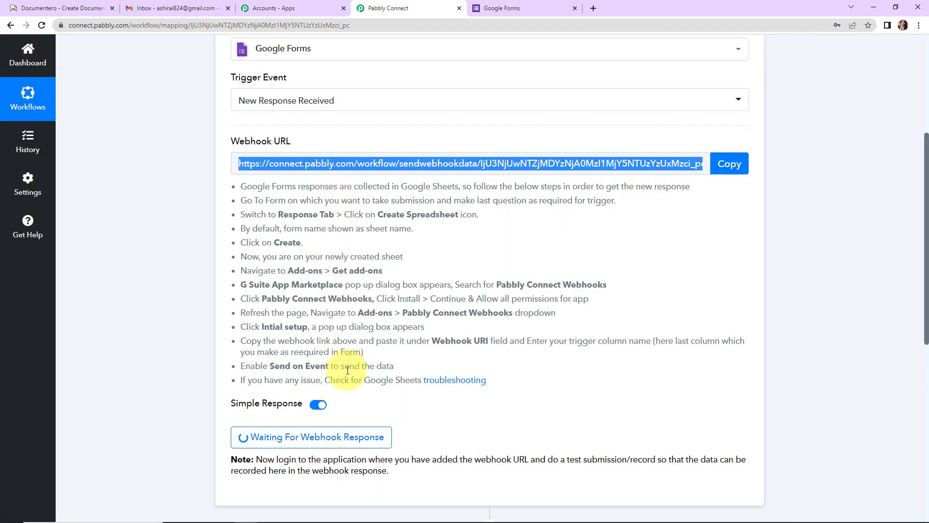
{"action": "left_click", "coordinate": [507, 12]}
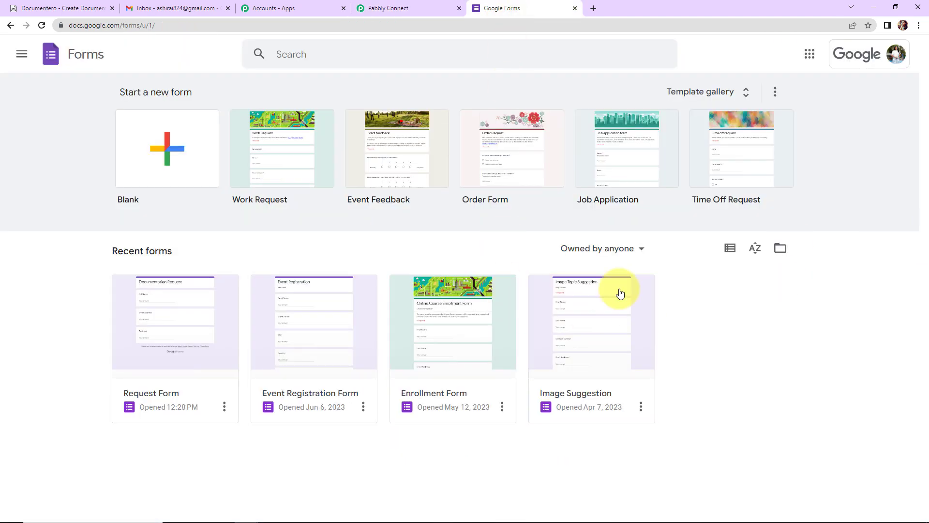
- Send Request Form responses to a newly created Request Form (Responses) spreadsheet and view it in Sheets
{"action": "left_click", "coordinate": [226, 326]}
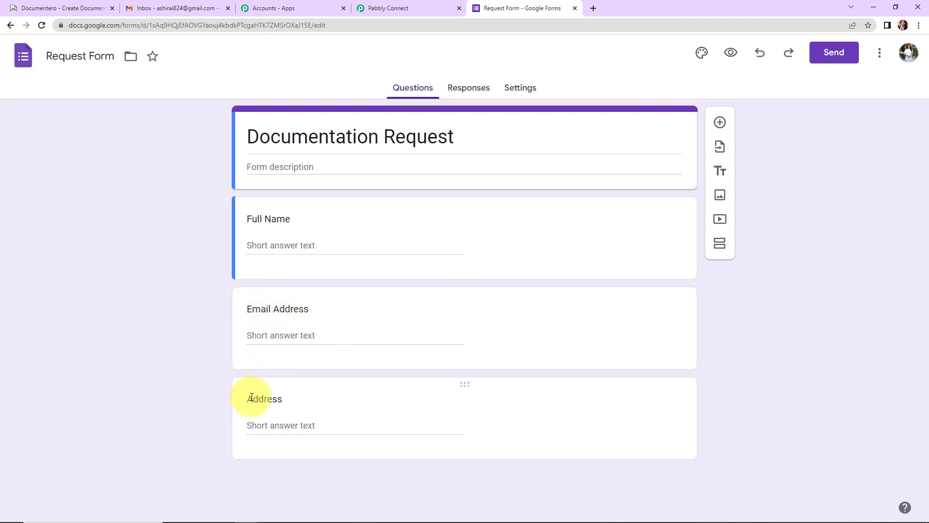
{"action": "left_click", "coordinate": [473, 91]}
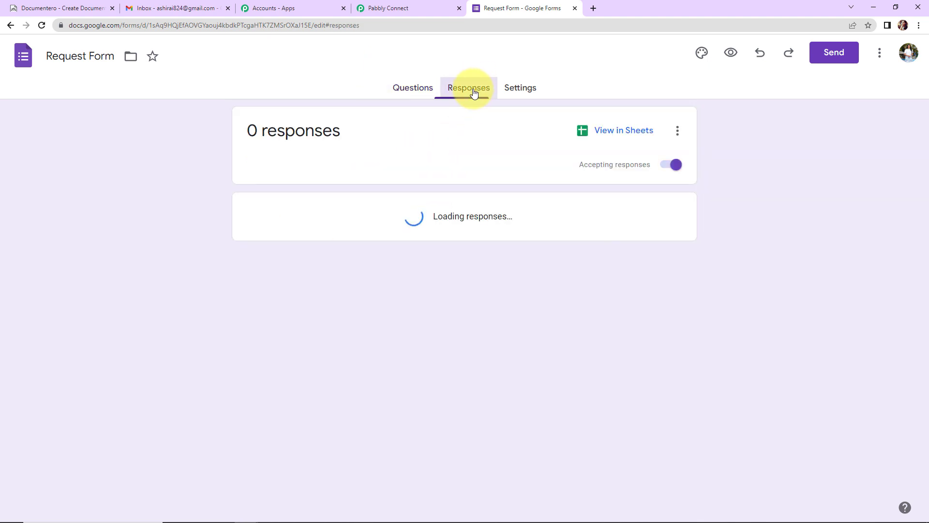
{"action": "left_click", "coordinate": [677, 132]}
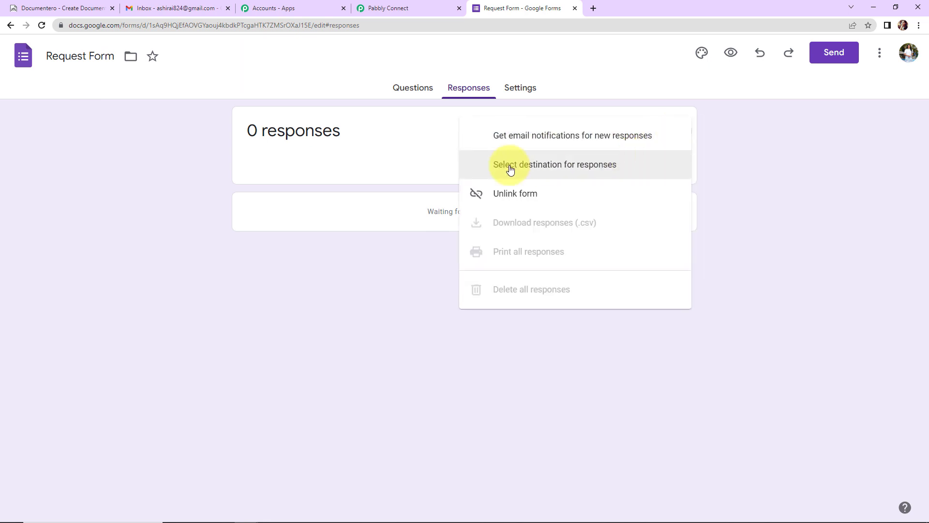
{"action": "left_click", "coordinate": [561, 165]}
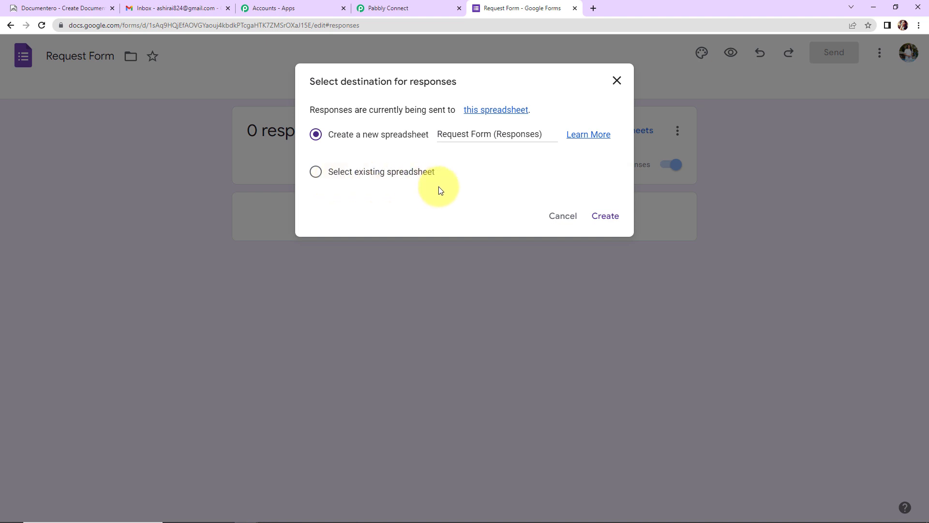
{"action": "left_click", "coordinate": [316, 134]}
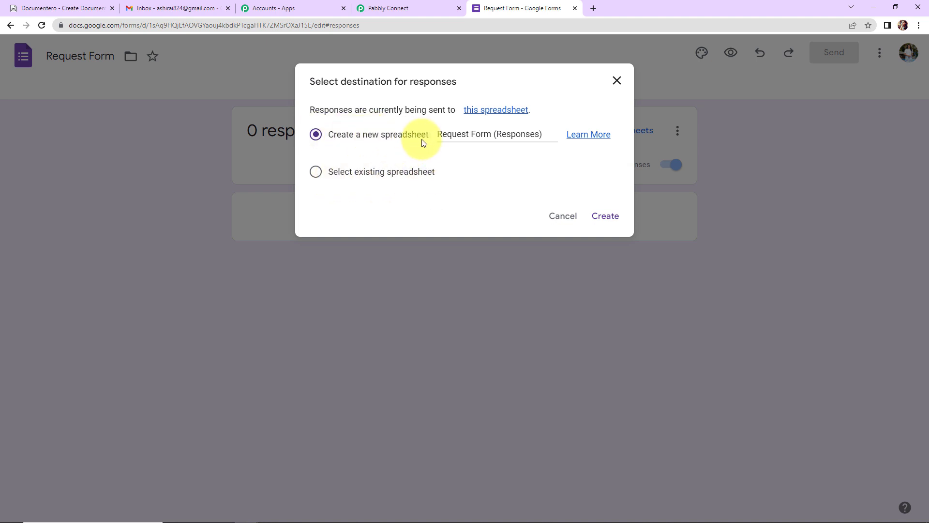
{"action": "left_click", "coordinate": [604, 217]}
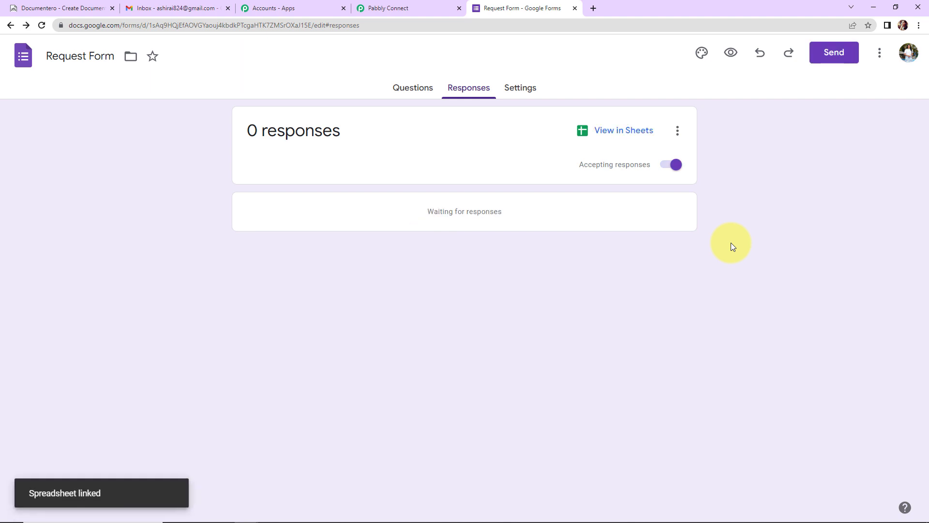
{"action": "left_click", "coordinate": [600, 132]}
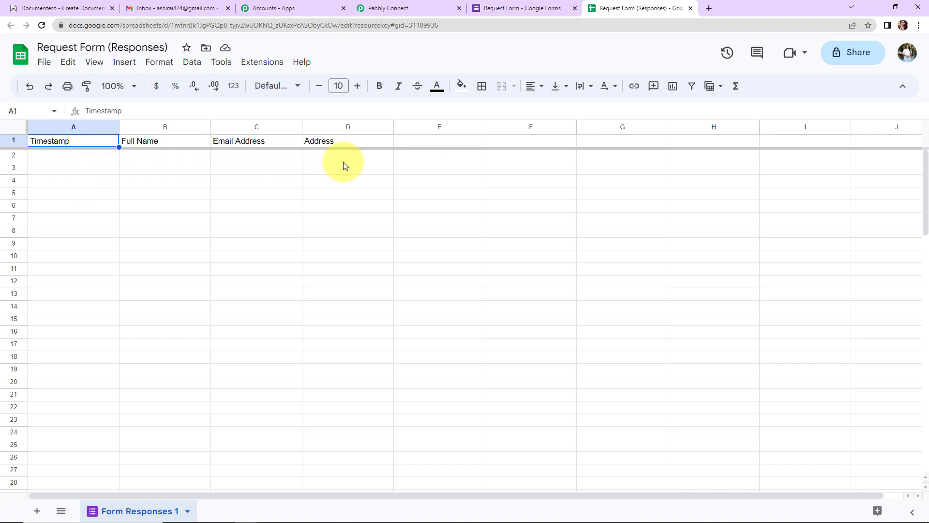
- Make the spreadsheet's header row bold with 12 pt font
{"action": "left_click", "coordinate": [14, 141]}
{"action": "left_click", "coordinate": [381, 86]}
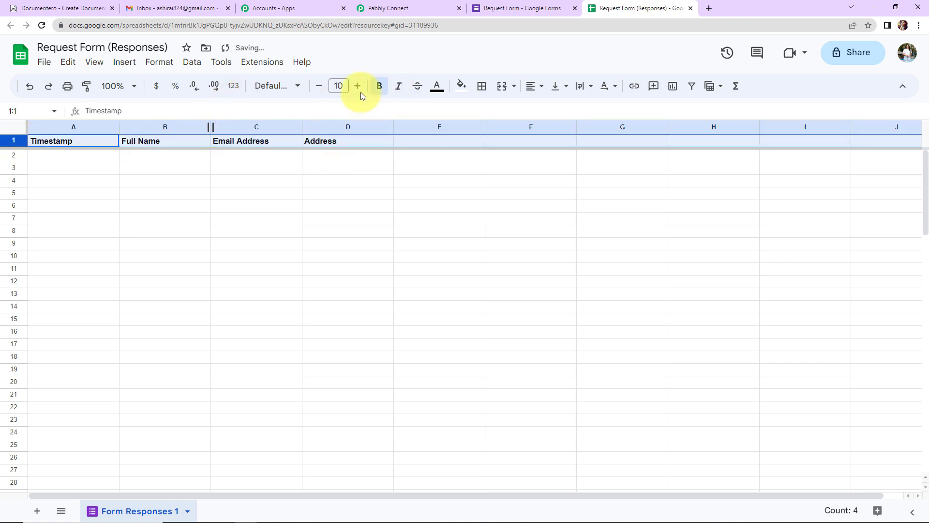
{"action": "left_click", "coordinate": [357, 86]}
{"action": "left_click", "coordinate": [357, 86]}
- Open the live preview of the Request Form
{"action": "left_click", "coordinate": [523, 234]}
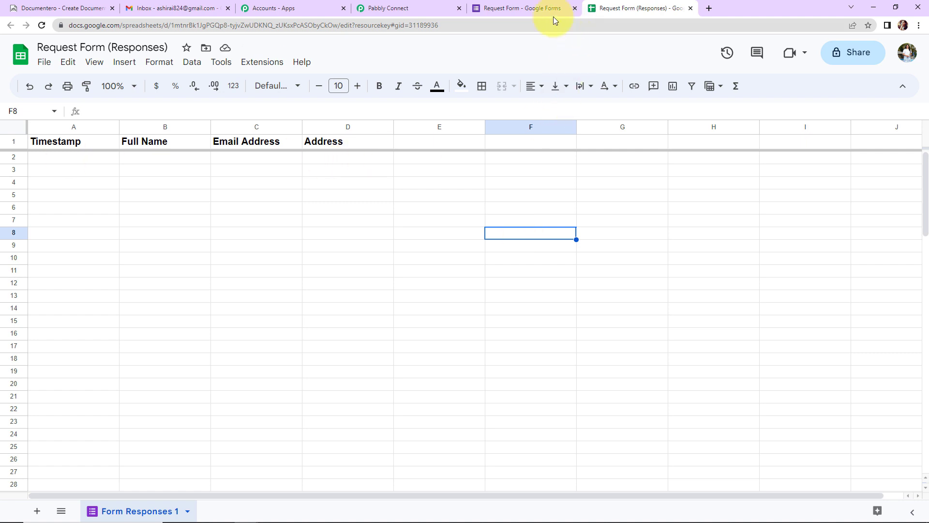
{"action": "left_click", "coordinate": [535, 10]}
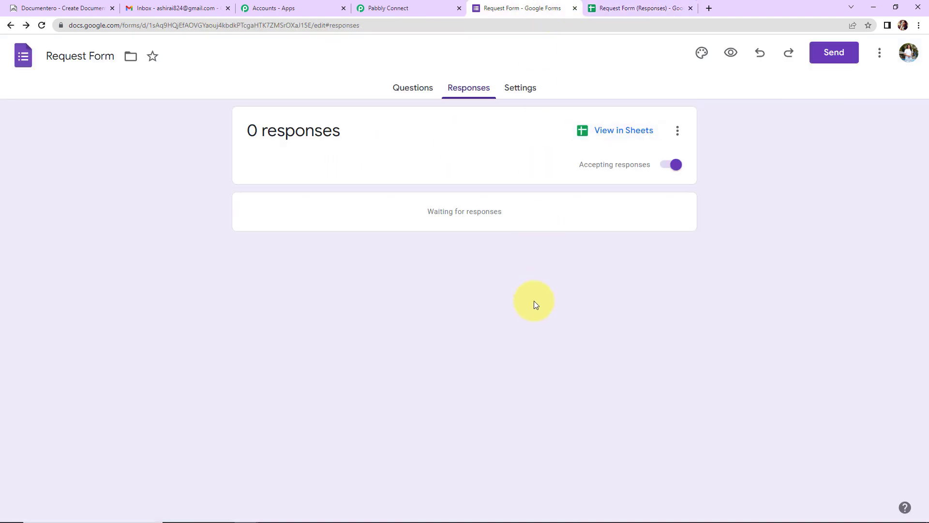
{"action": "left_click", "coordinate": [731, 52]}
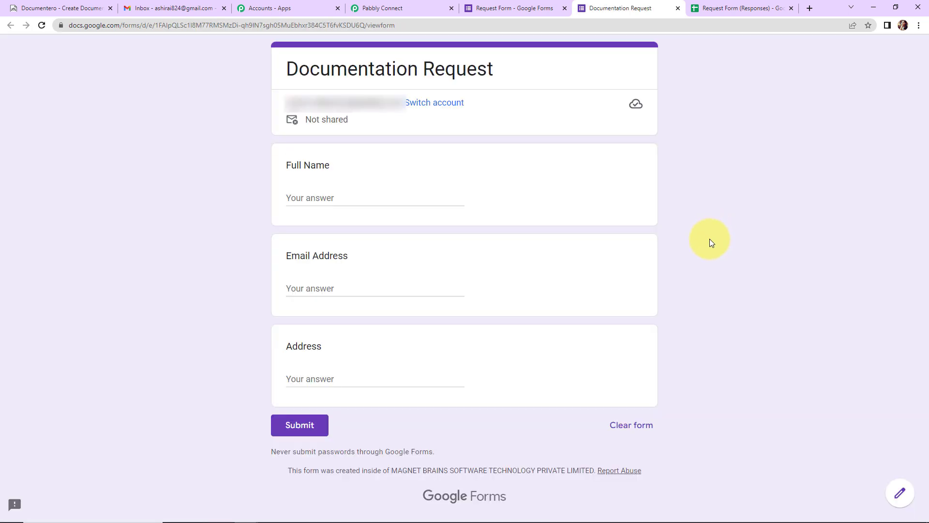
{"action": "left_click", "coordinate": [361, 8]}
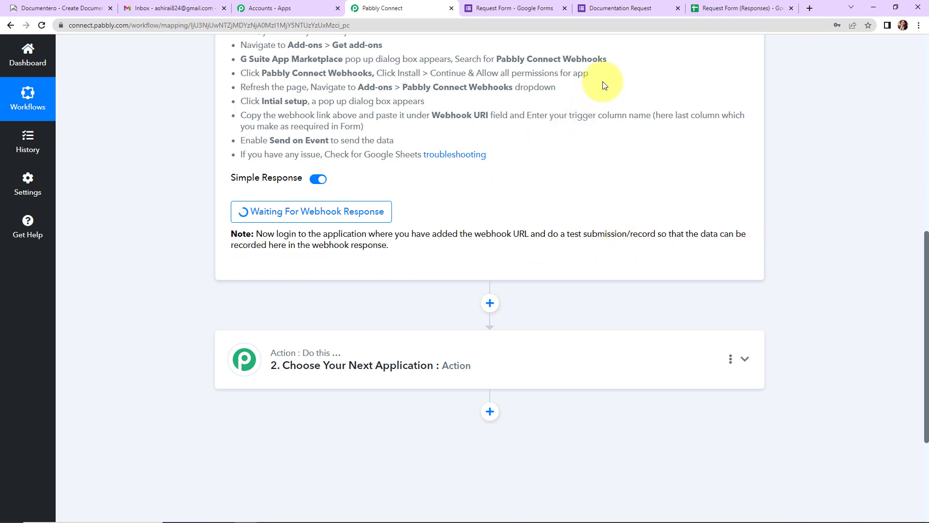
{"action": "left_click", "coordinate": [603, 9]}
{"action": "left_click", "coordinate": [347, 196]}
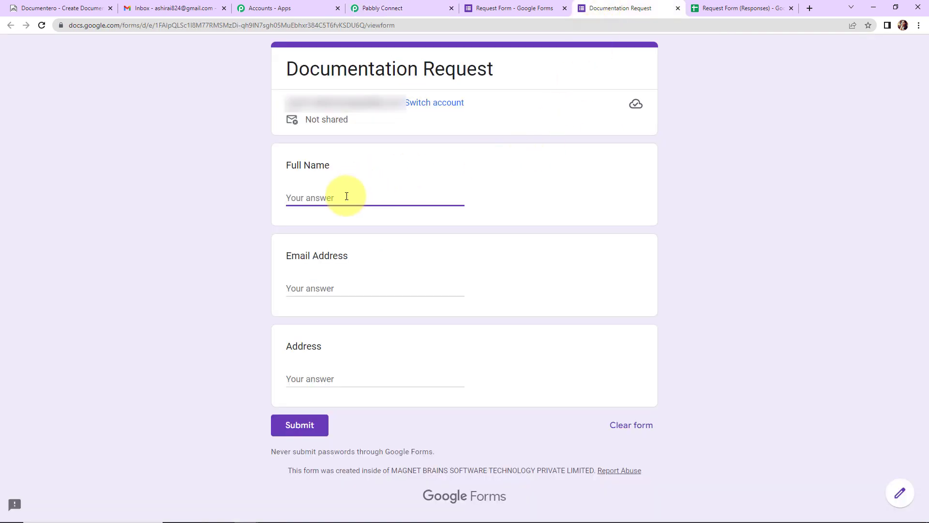
{"action": "type", "text": "Test User123"}
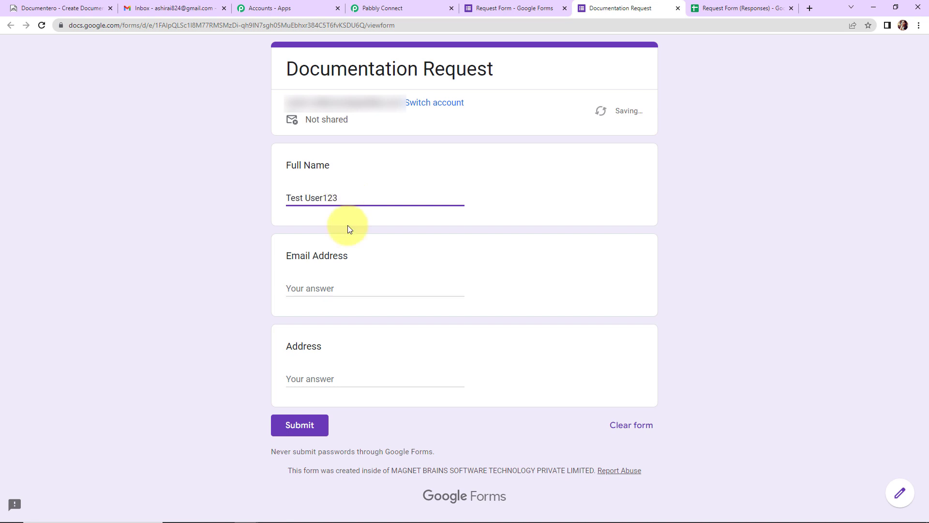
{"action": "left_click", "coordinate": [348, 291]}
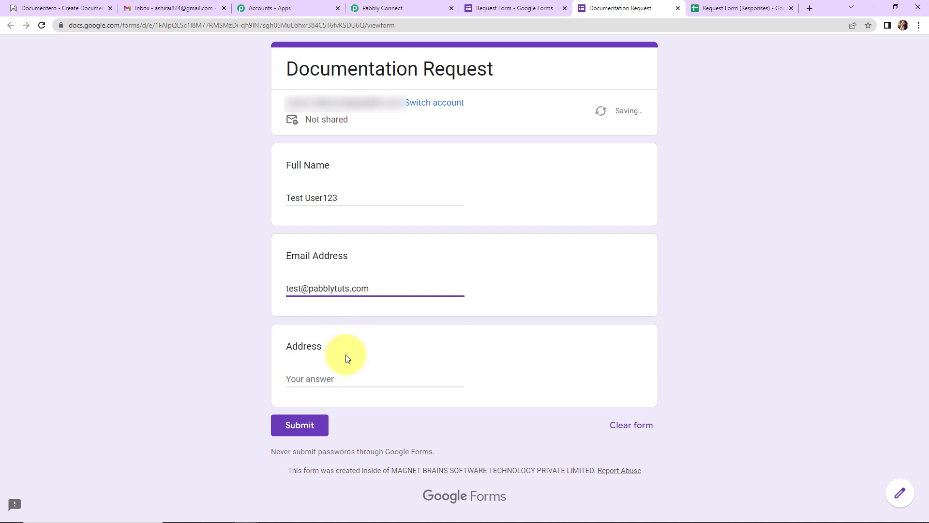
{"action": "left_click", "coordinate": [341, 367]}
{"action": "left_click", "coordinate": [344, 381]}
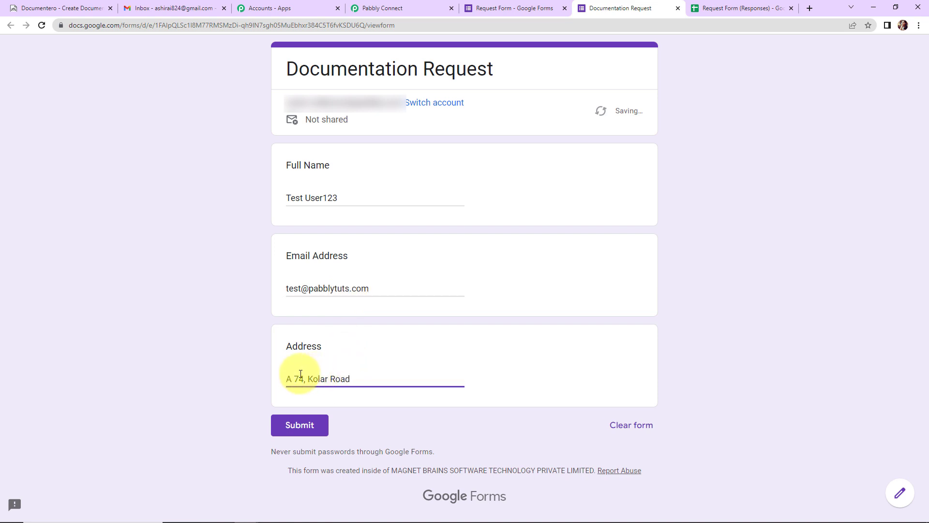
{"action": "left_click", "coordinate": [315, 429]}
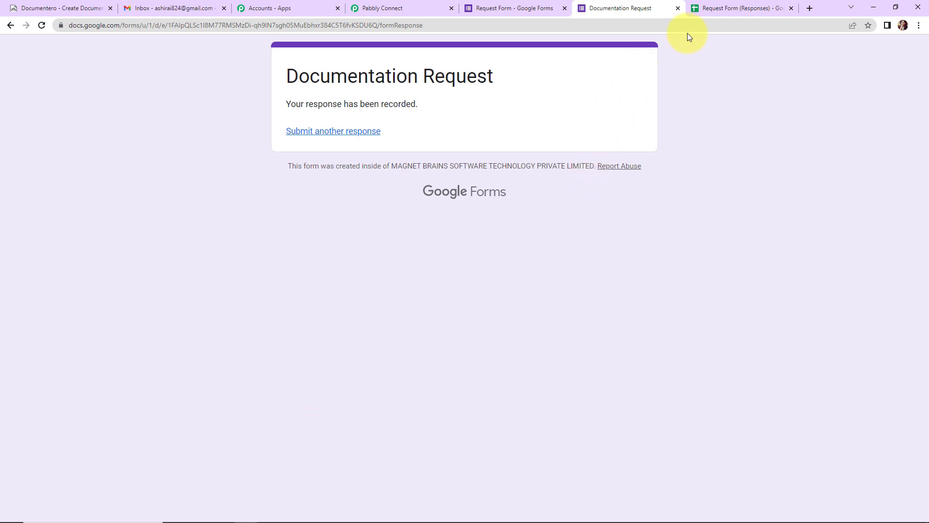
{"action": "left_click", "coordinate": [720, 9]}
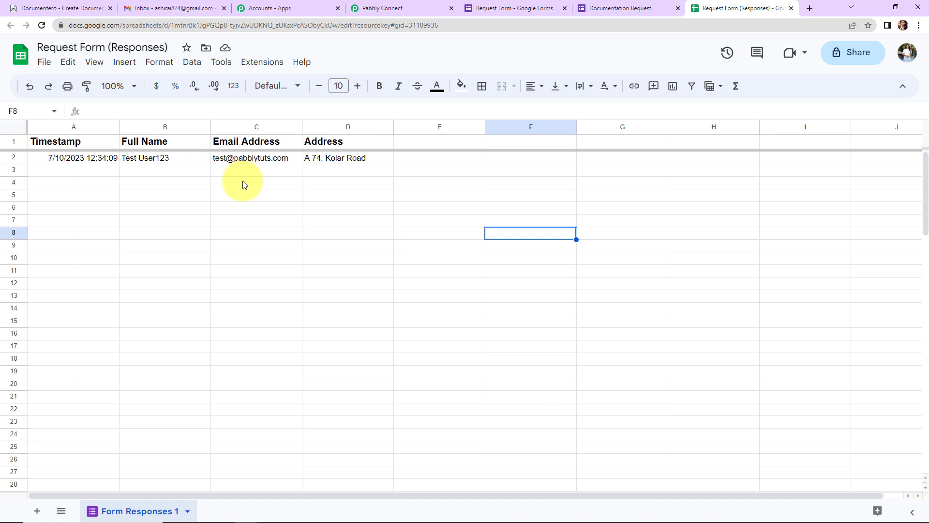
- Look up the Pabbly Connect Webhooks add-on in the Google Workspace Marketplace to confirm it's installed
{"action": "left_click", "coordinate": [250, 64]}
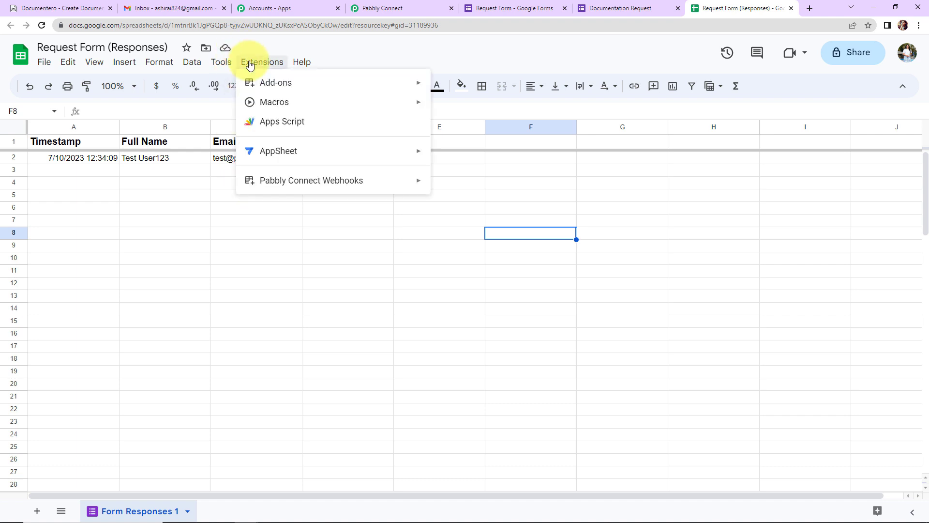
{"action": "mouse_move", "coordinate": [269, 81]}
{"action": "left_click", "coordinate": [447, 83]}
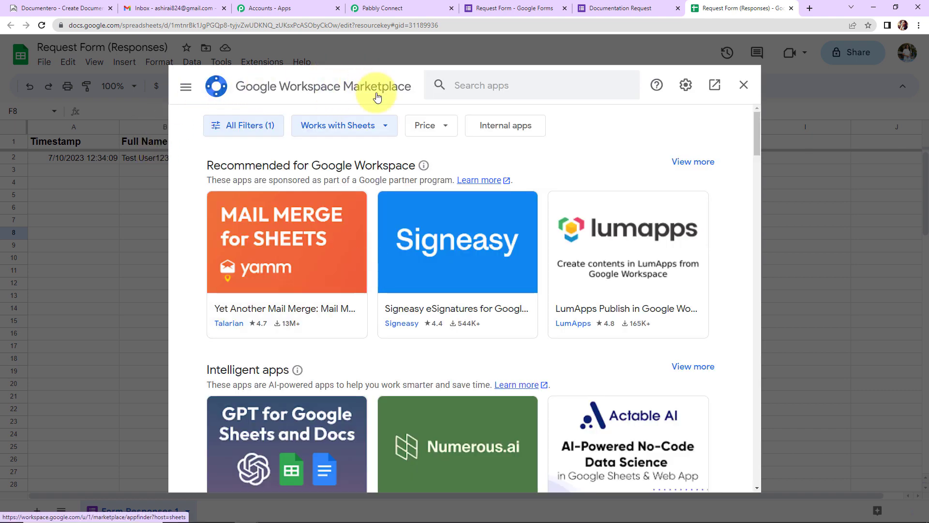
{"action": "left_click", "coordinate": [495, 91]}
{"action": "type", "text": "P"}
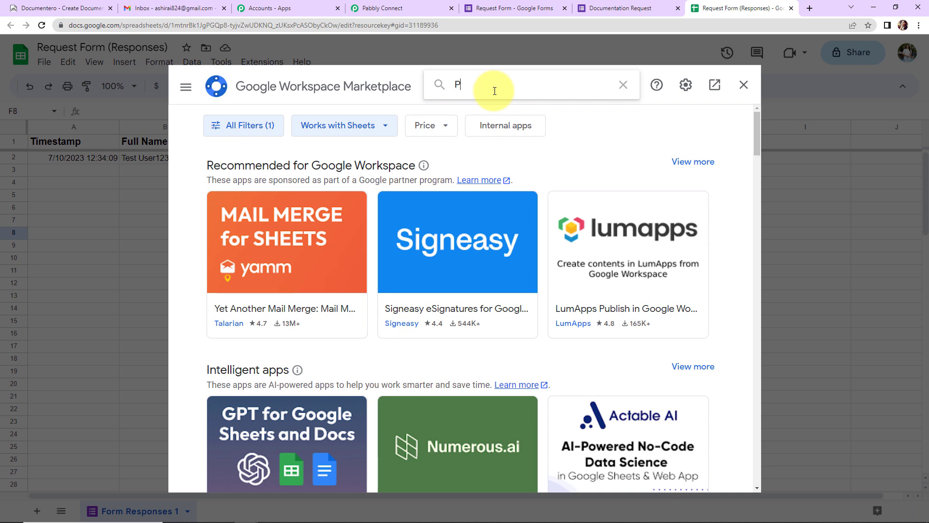
{"action": "type", "text": "abbly C"}
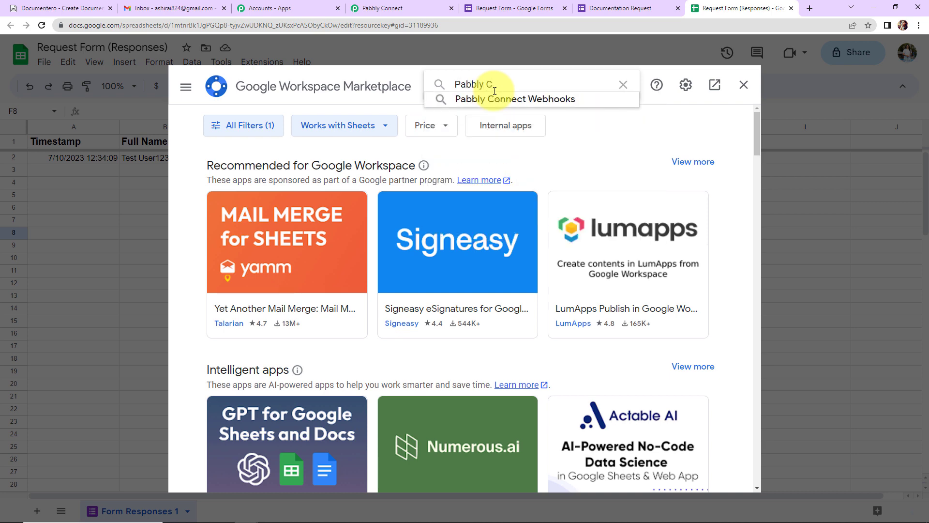
{"action": "left_click", "coordinate": [501, 98]}
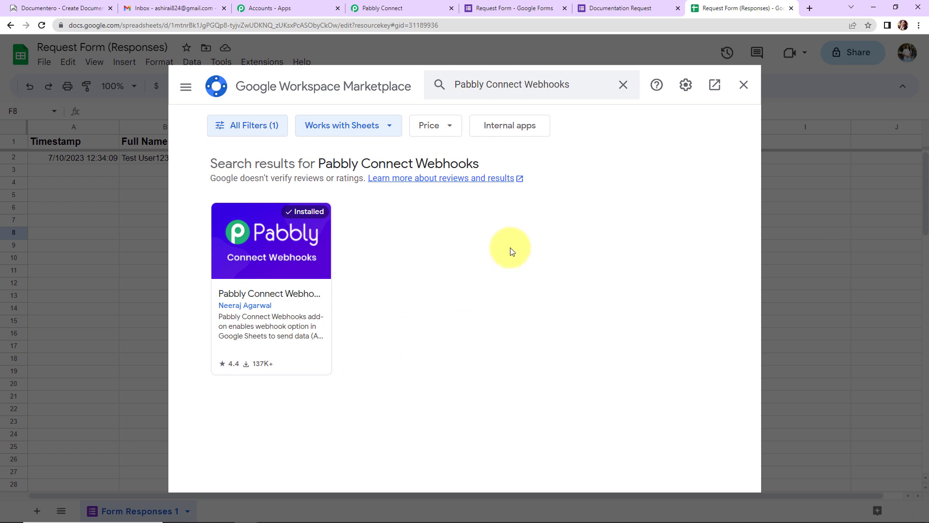
{"action": "left_click", "coordinate": [744, 85]}
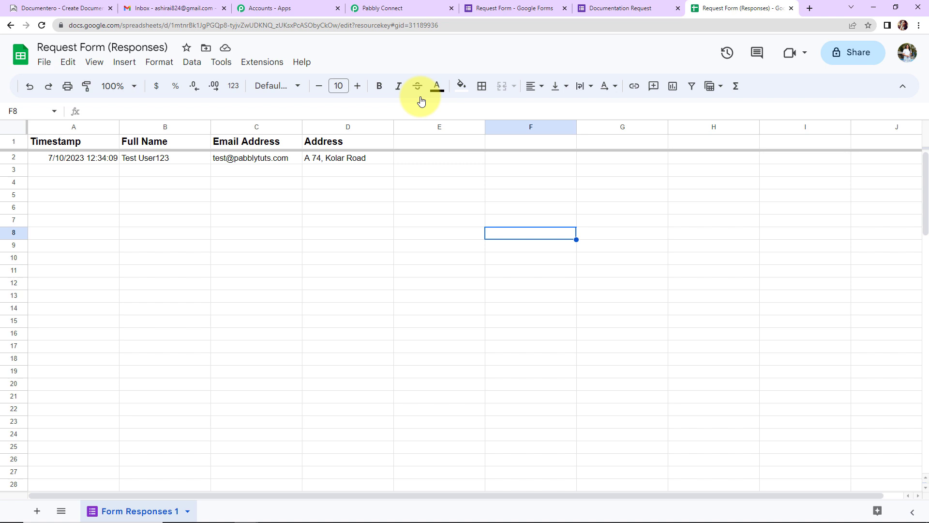
- Reload the spreadsheet and bring up the Pabbly Connect Webhooks add-on menu
{"action": "left_click", "coordinate": [41, 25]}
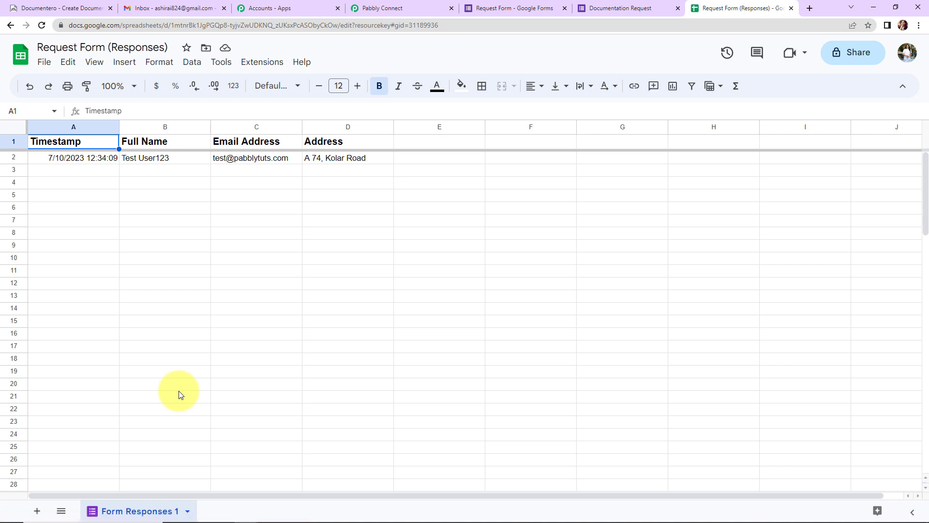
{"action": "left_click", "coordinate": [262, 66]}
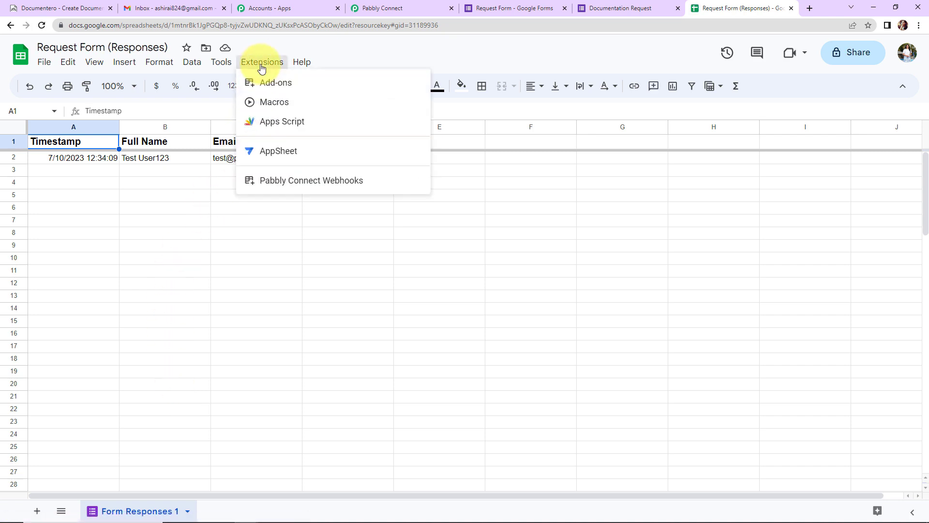
{"action": "left_click", "coordinate": [280, 186]}
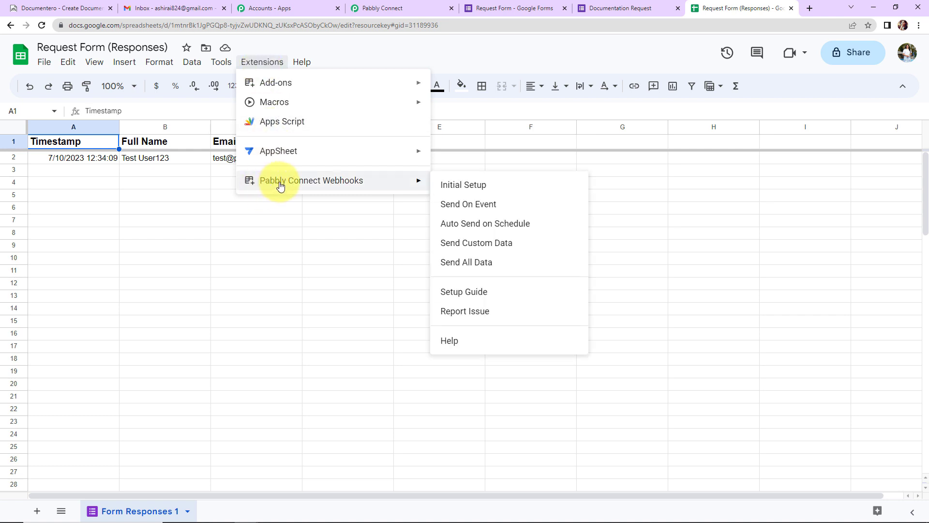
- Start the add-on's Initial Setup and paste in the Pabbly Connect webhook URL
{"action": "left_click", "coordinate": [487, 187]}
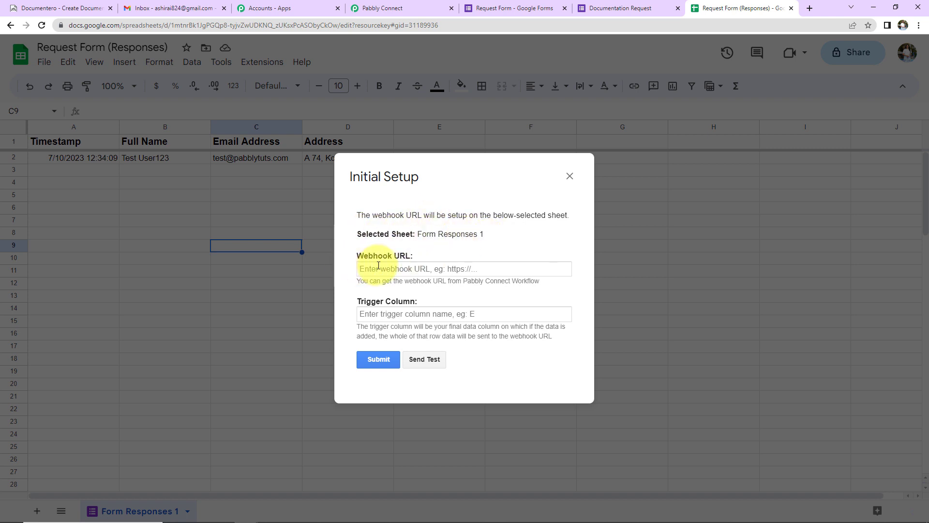
{"action": "left_click", "coordinate": [370, 8]}
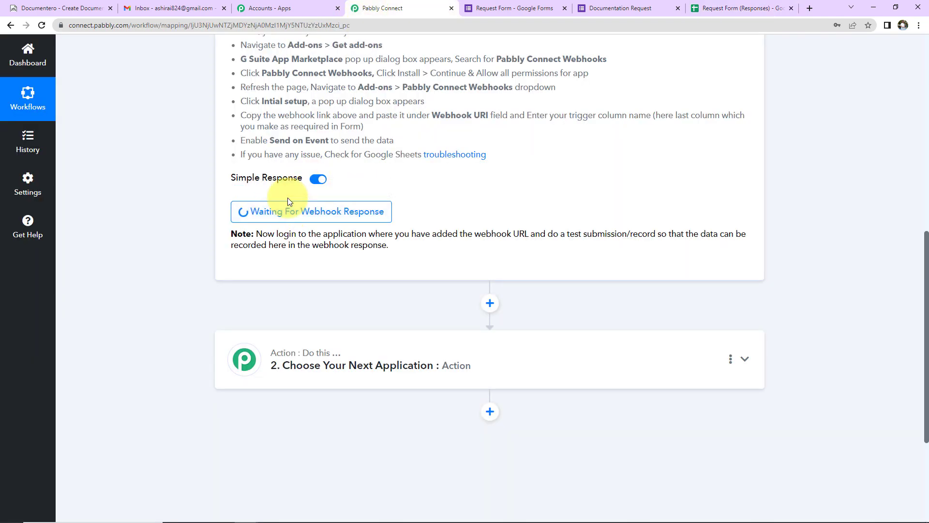
{"action": "scroll", "coordinate": [287, 197], "scroll_direction": "up", "scroll_amount": 4}
{"action": "scroll", "coordinate": [287, 197], "scroll_direction": "up", "scroll_amount": 1}
{"action": "left_click", "coordinate": [727, 163]}
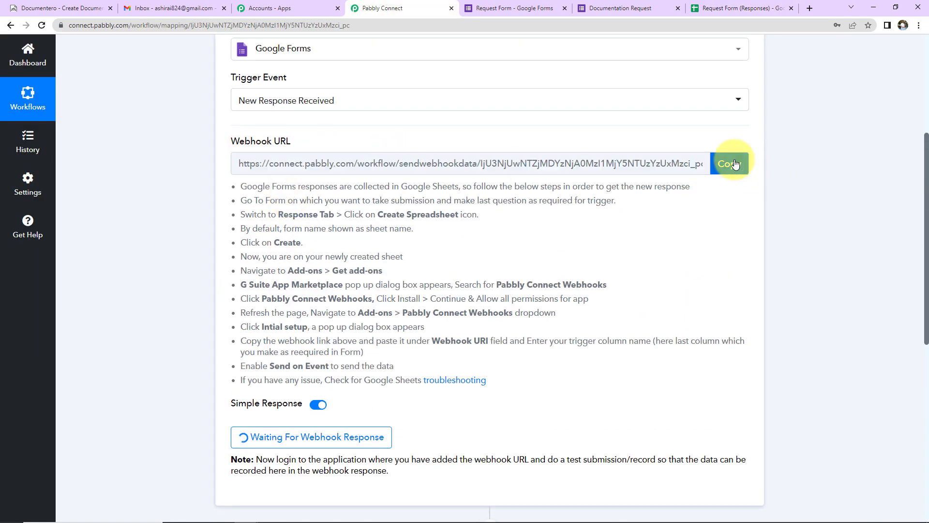
{"action": "left_click", "coordinate": [743, 10]}
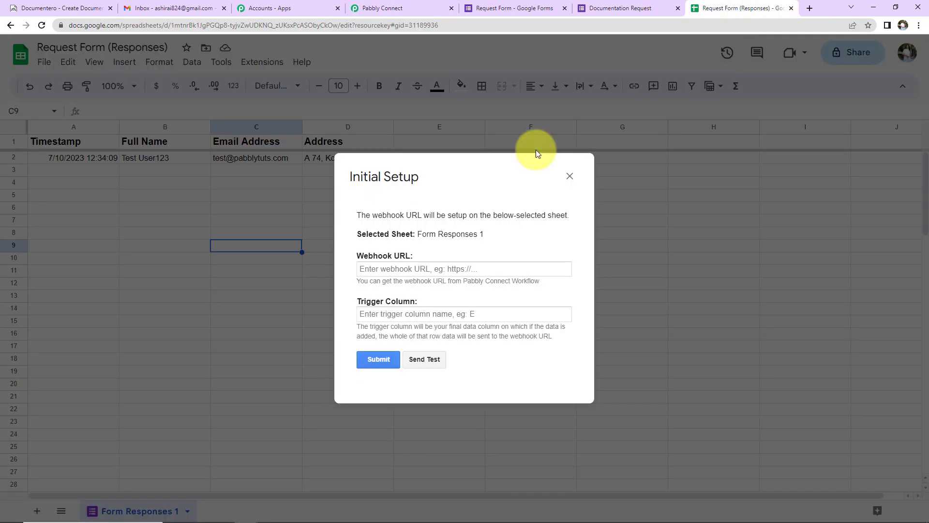
{"action": "left_click", "coordinate": [413, 269]}
{"action": "key", "text": "ctrl+v"}
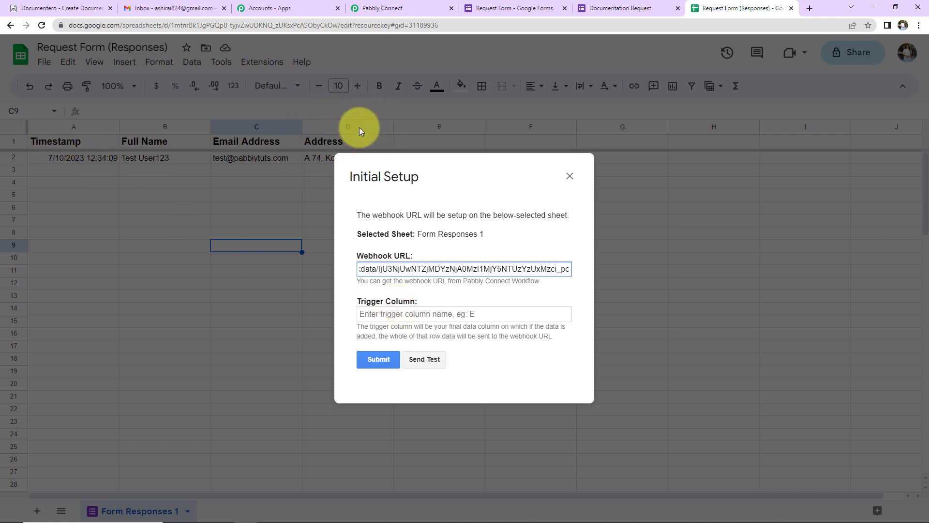
- Set trigger column D, submit the setup, and send the test row
{"action": "left_click", "coordinate": [380, 314]}
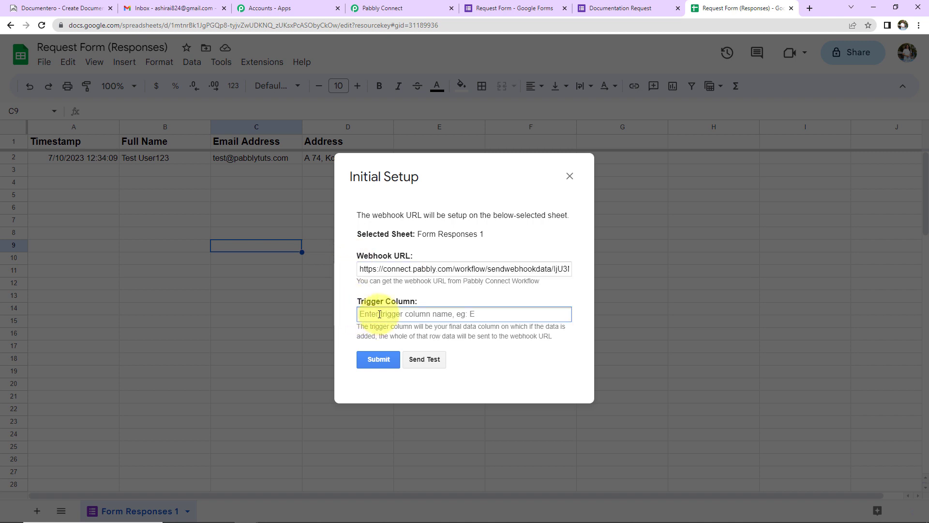
{"action": "type", "text": "D"}
{"action": "left_click", "coordinate": [384, 365]}
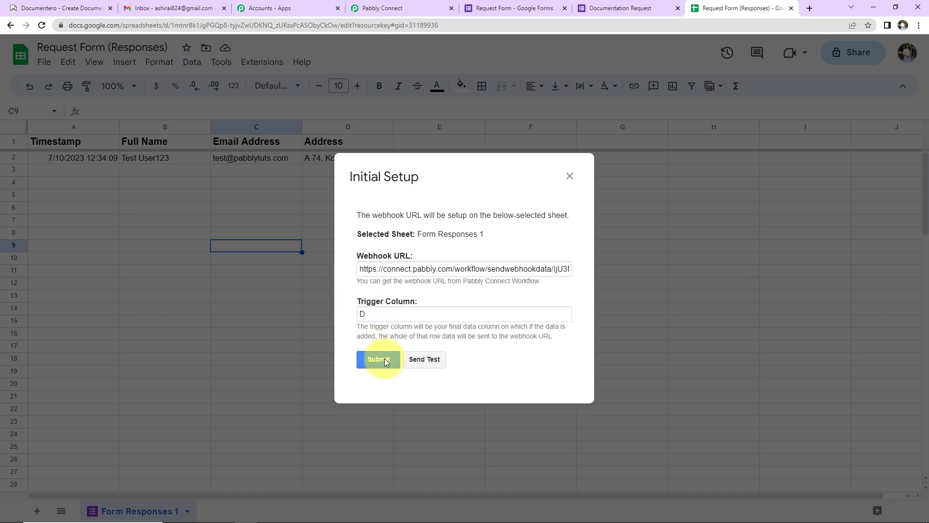
{"action": "scroll", "coordinate": [482, 305], "scroll_direction": "down", "scroll_amount": 1}
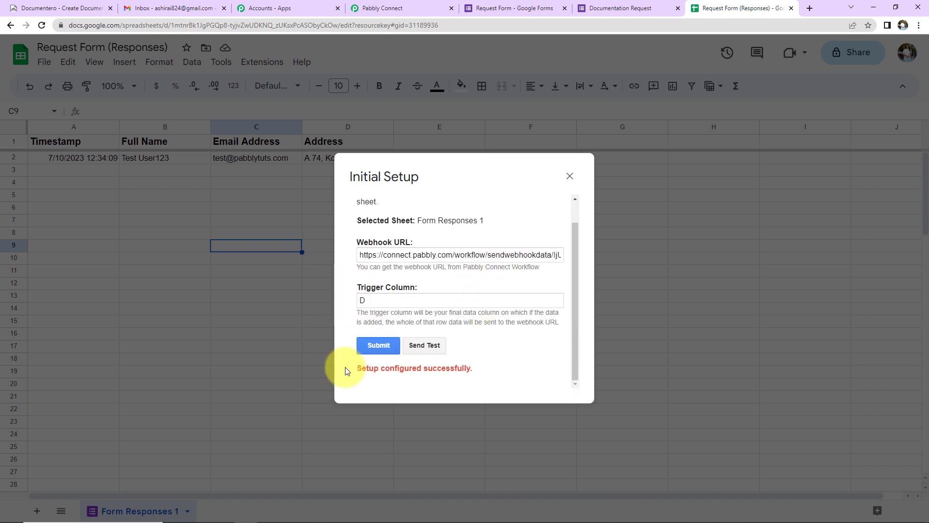
{"action": "left_click", "coordinate": [438, 349]}
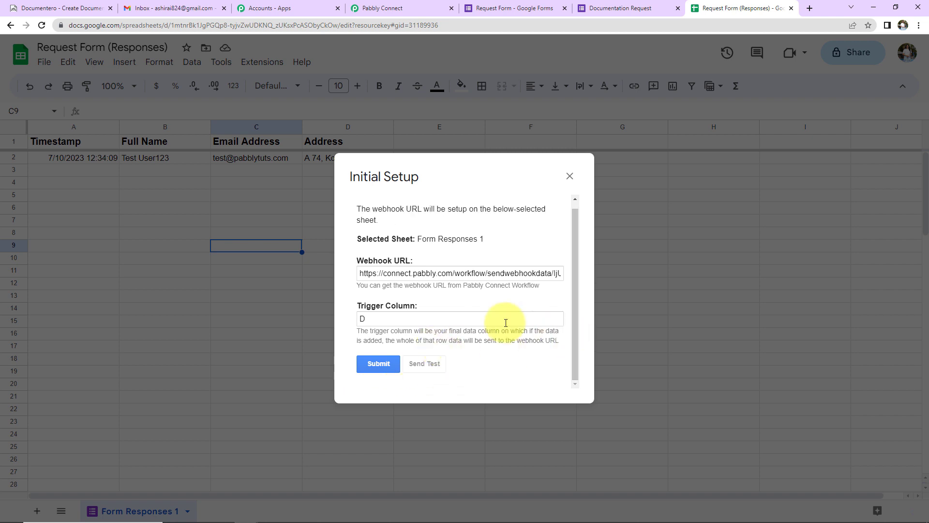
{"action": "scroll", "coordinate": [503, 322], "scroll_direction": "down", "scroll_amount": 1}
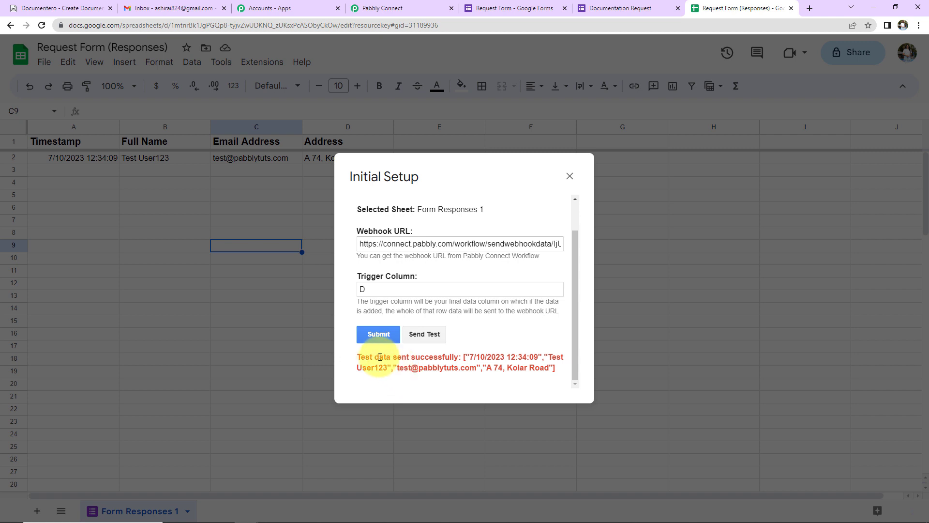
{"action": "left_click", "coordinate": [569, 177]}
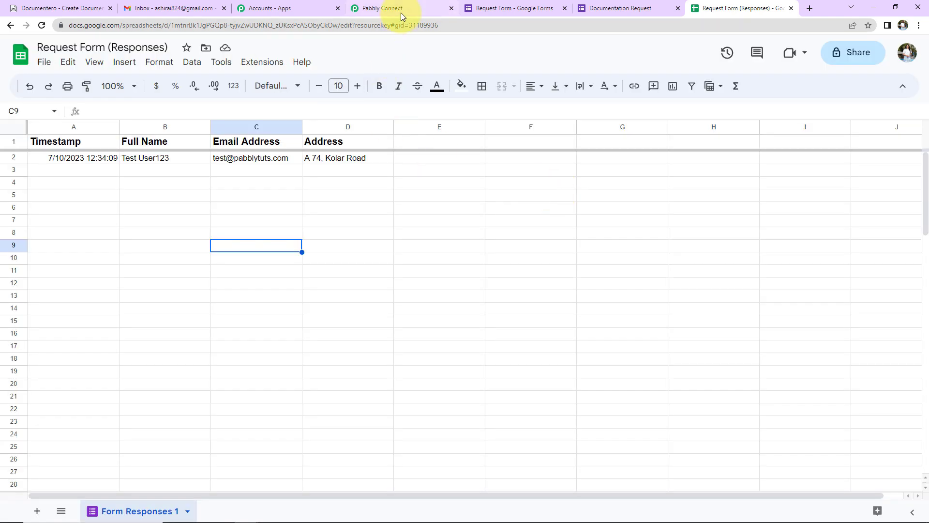
{"action": "left_click", "coordinate": [401, 13]}
{"action": "scroll", "coordinate": [867, 312], "scroll_direction": "down", "scroll_amount": 5}
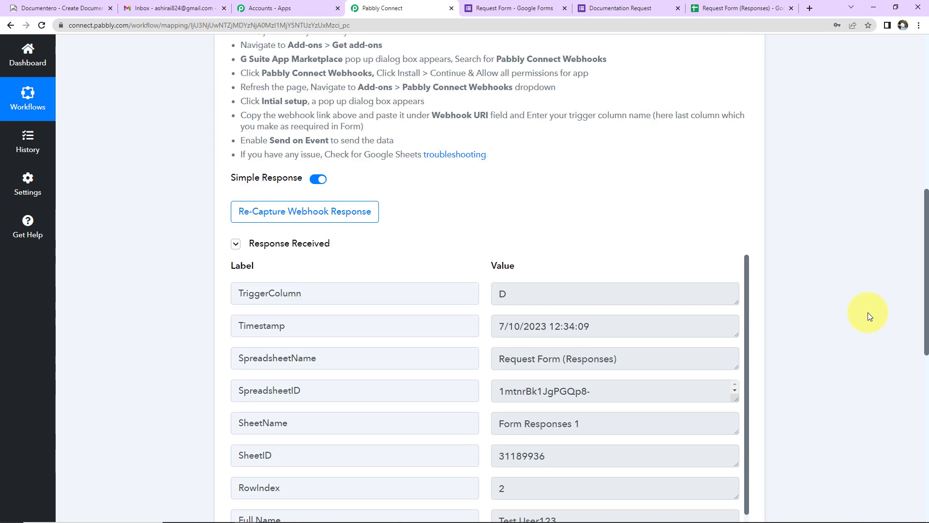
{"action": "scroll", "coordinate": [818, 376], "scroll_direction": "down", "scroll_amount": 2}
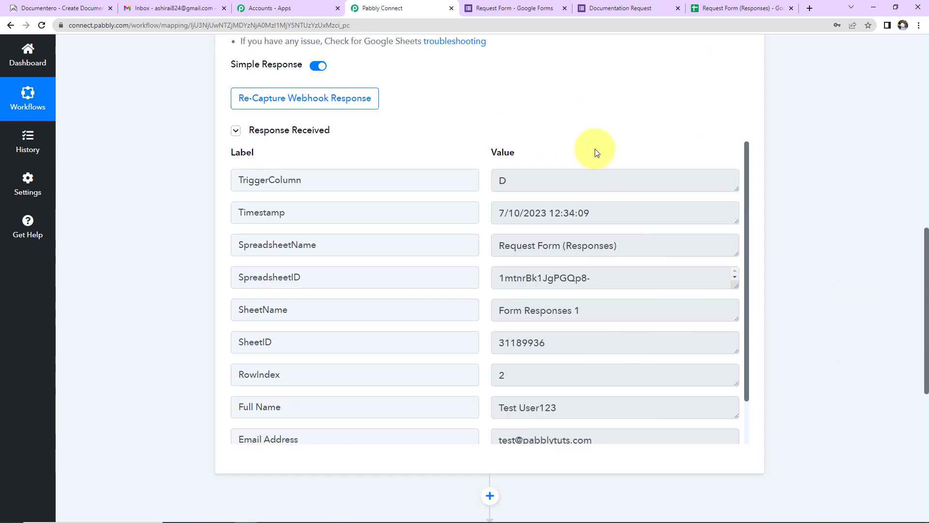
{"action": "left_click", "coordinate": [740, 8]}
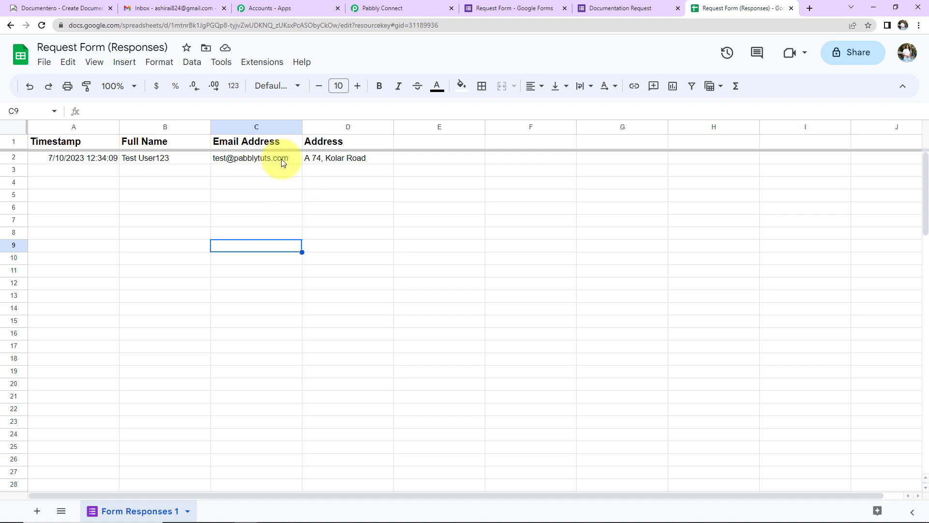
- Turn on Send On Event under Extensions > Pabbly Connect Webhooks
{"action": "left_click", "coordinate": [264, 68]}
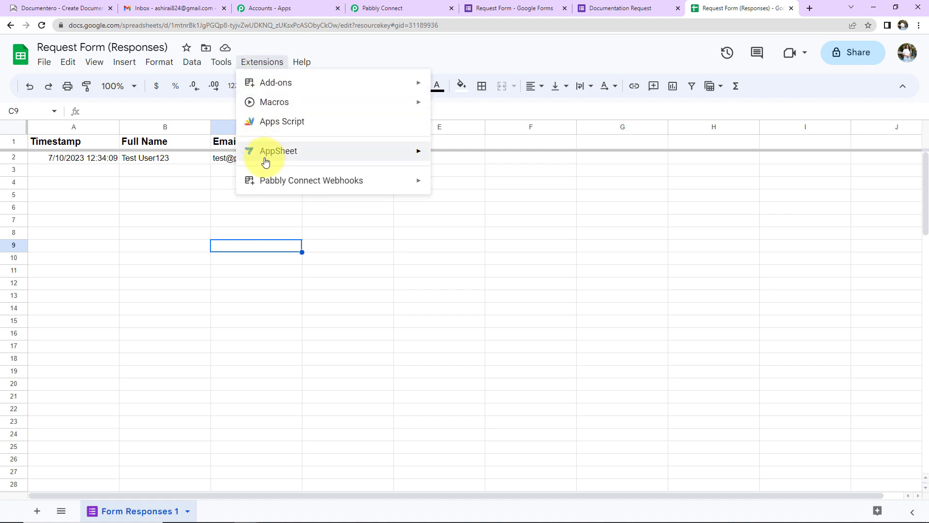
{"action": "mouse_move", "coordinate": [261, 180]}
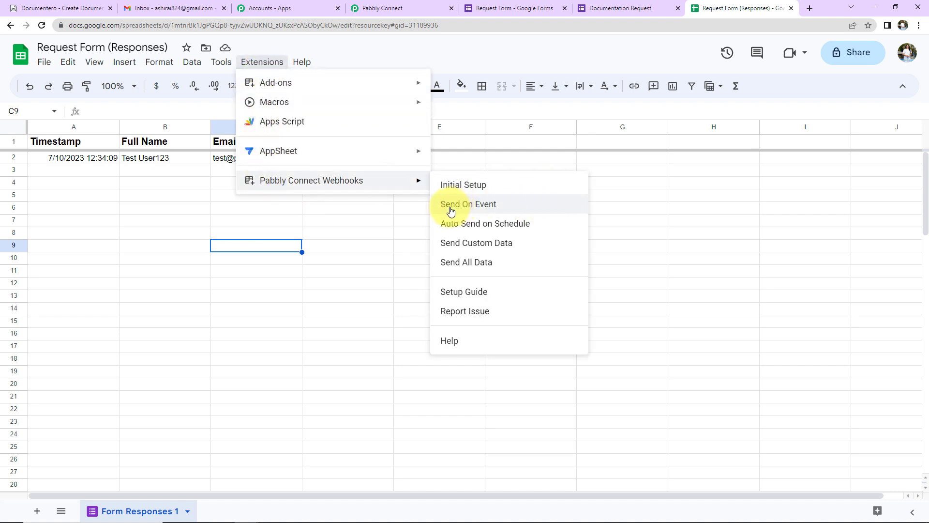
{"action": "left_click", "coordinate": [482, 205]}
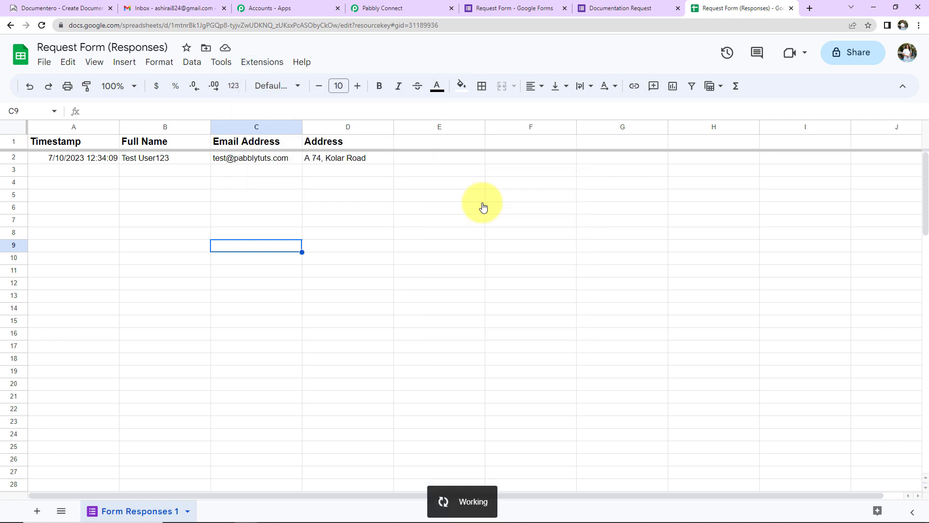
- Confirm Send On Event is enabled, then return to the Pabbly Connect workflow
{"action": "left_click", "coordinate": [251, 62]}
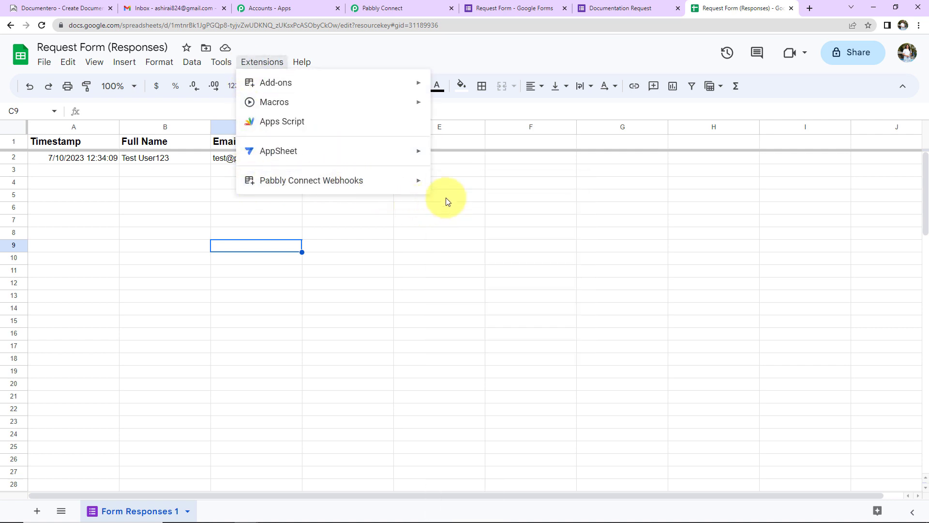
{"action": "mouse_move", "coordinate": [406, 190]}
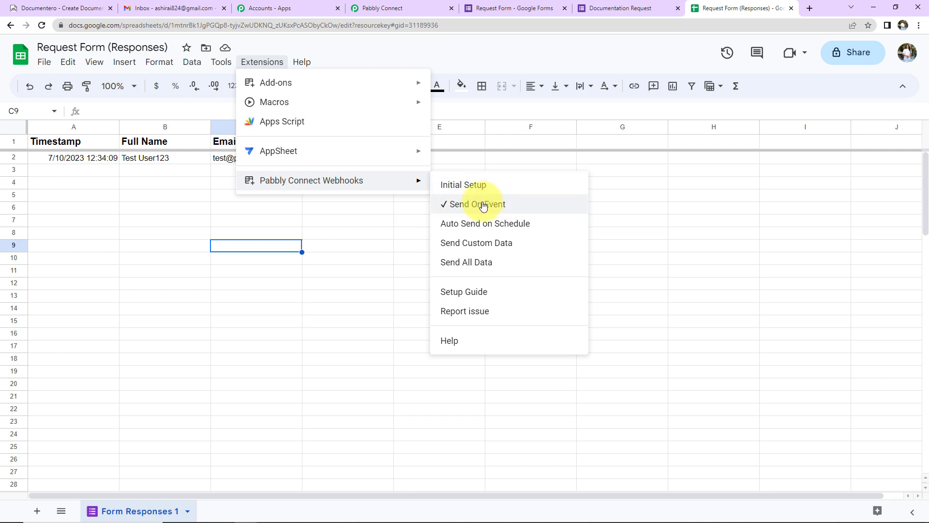
{"action": "left_click", "coordinate": [621, 218]}
{"action": "left_click", "coordinate": [399, 13]}
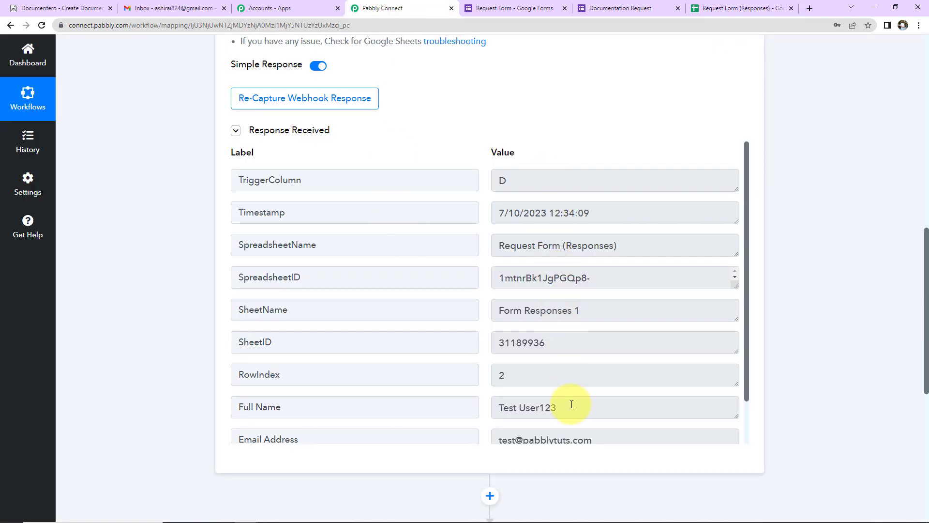
- Choose Documentero as the app for the second workflow step
{"action": "scroll", "coordinate": [601, 347], "scroll_direction": "down", "scroll_amount": 2}
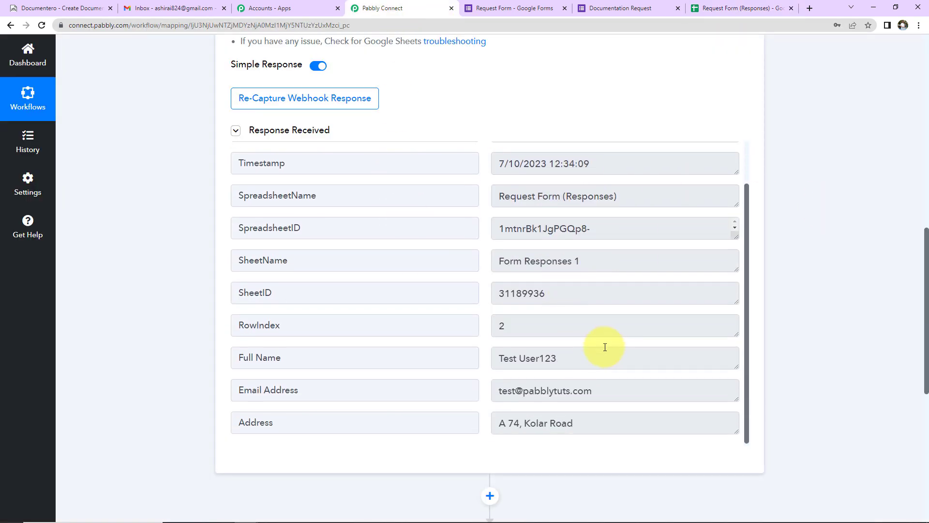
{"action": "scroll", "coordinate": [802, 320], "scroll_direction": "down", "scroll_amount": 5}
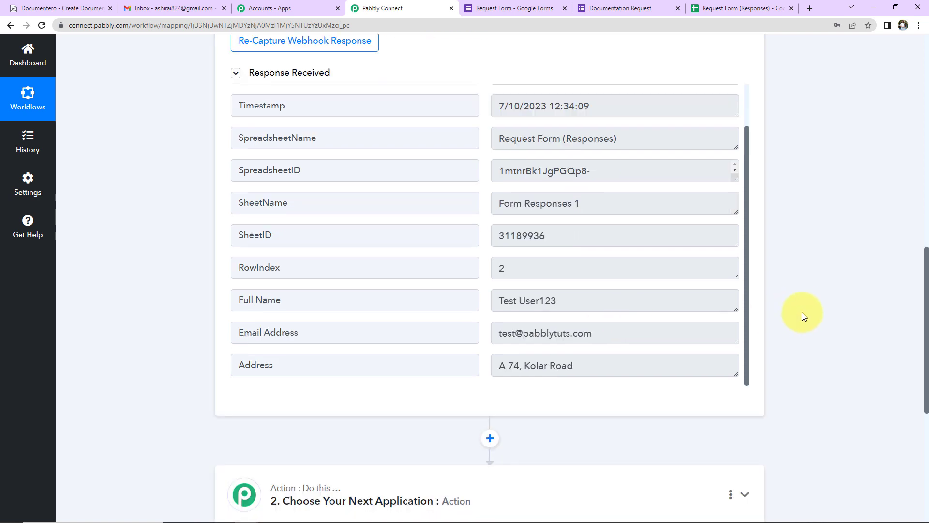
{"action": "left_click", "coordinate": [382, 333]}
{"action": "left_click", "coordinate": [359, 404]}
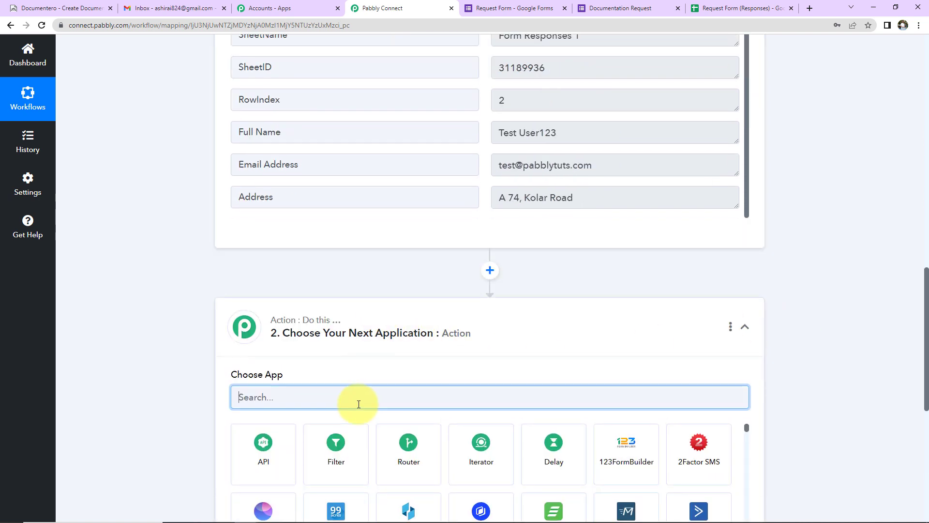
{"action": "type", "text": "docum"}
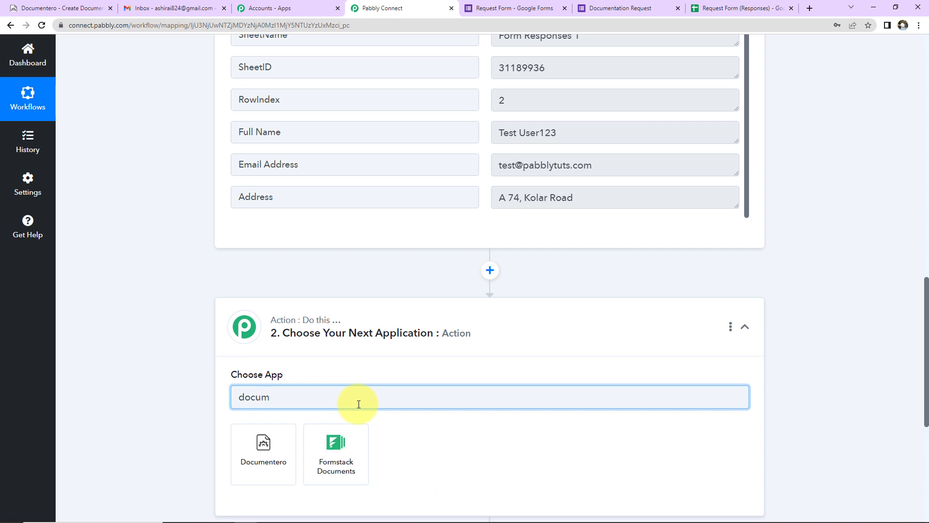
{"action": "left_click", "coordinate": [280, 459]}
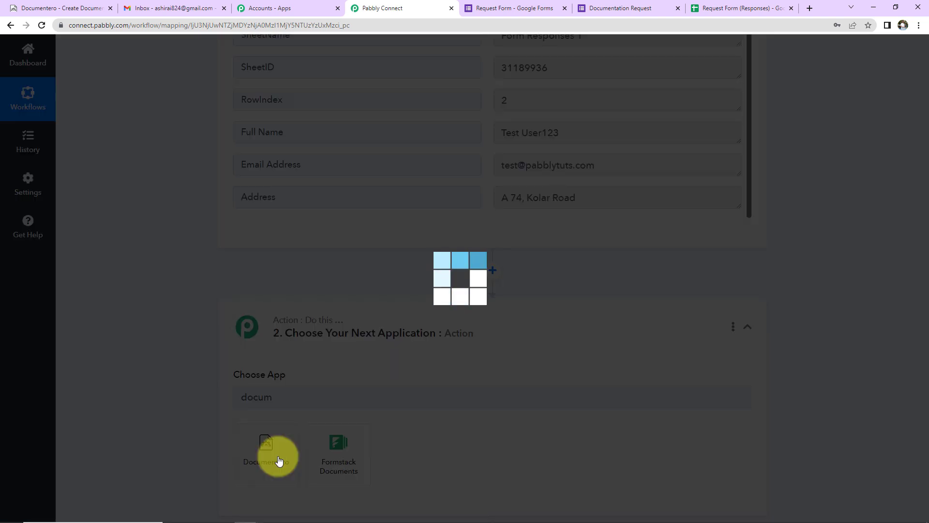
- Set the action event to Generate Document and Send as Email Attachment and begin connecting
{"action": "left_click", "coordinate": [303, 336]}
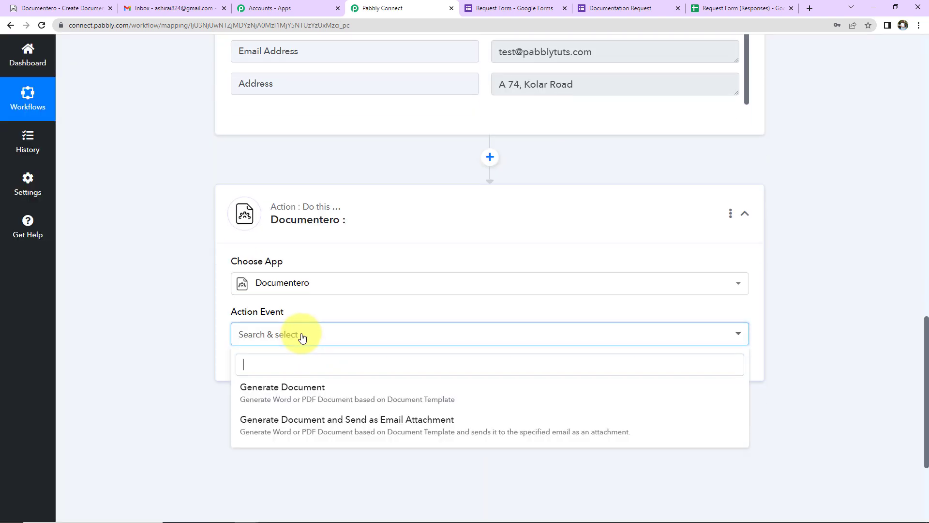
{"action": "left_click", "coordinate": [292, 426]}
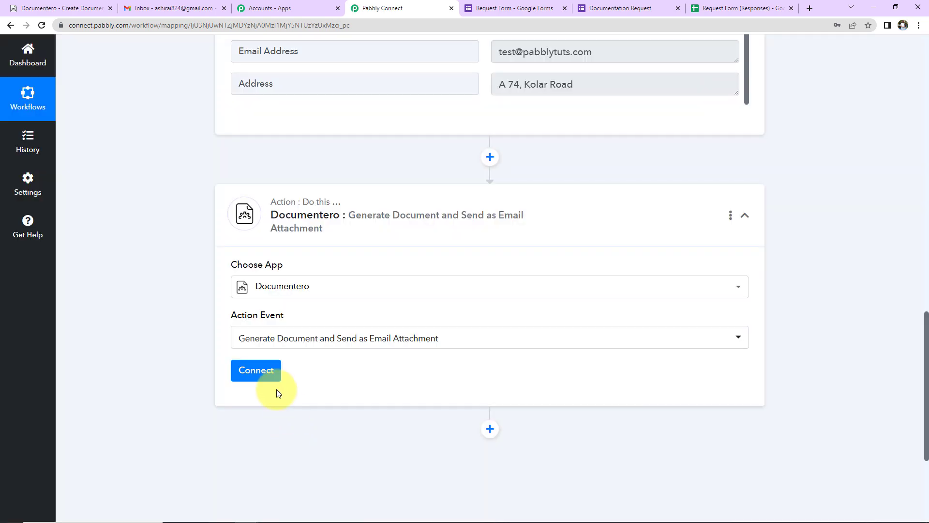
{"action": "left_click", "coordinate": [264, 369]}
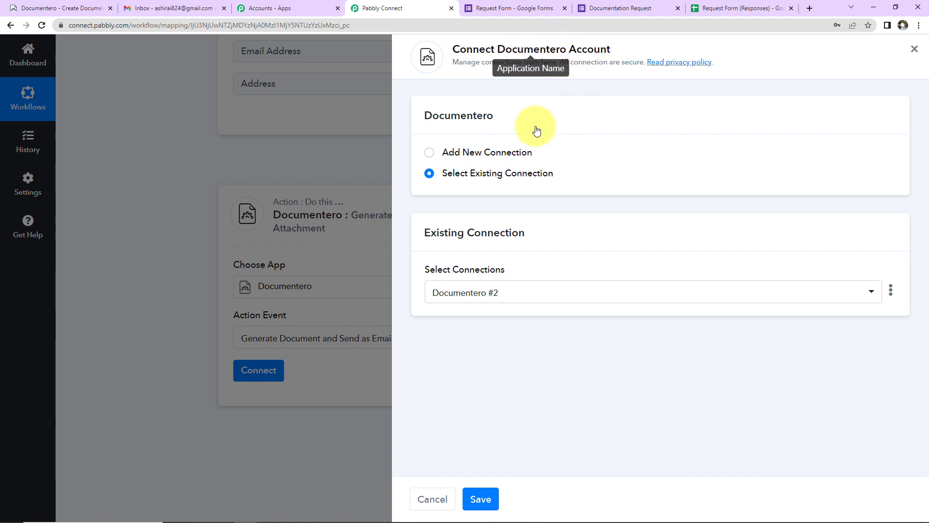
- Choose Add New Connection and copy the API key from the Documentero account page
{"action": "left_click", "coordinate": [430, 153]}
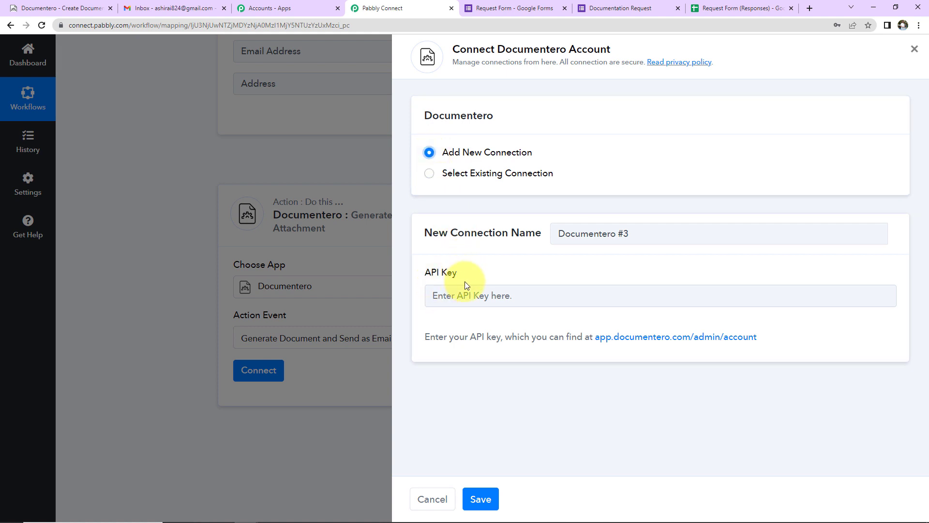
{"action": "left_click", "coordinate": [636, 341]}
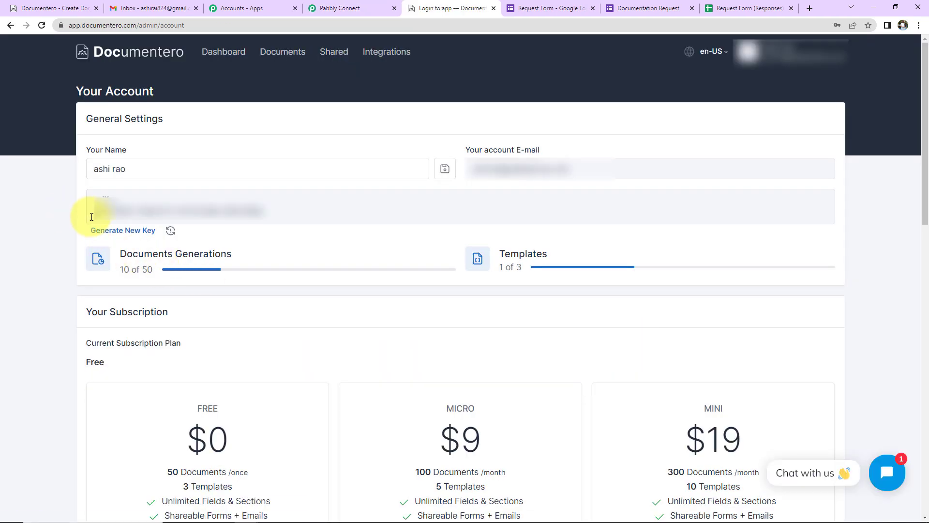
{"action": "left_click_drag", "start_coordinate": [93, 213], "coordinate": [261, 213]}
{"action": "right_click", "coordinate": [261, 213]}
{"action": "left_click", "coordinate": [283, 218]}
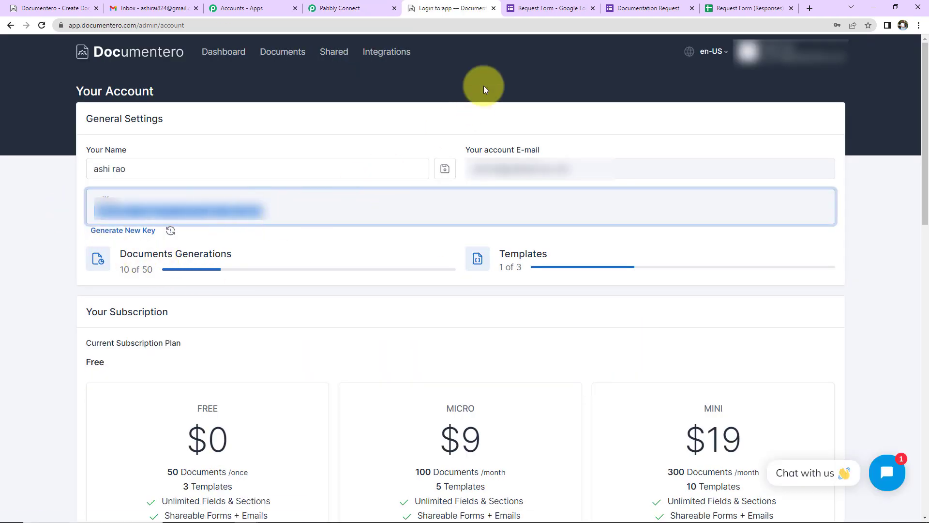
- Paste the Documentero API key into the connection form and save it
{"action": "left_click", "coordinate": [342, 13]}
{"action": "left_click", "coordinate": [438, 295]}
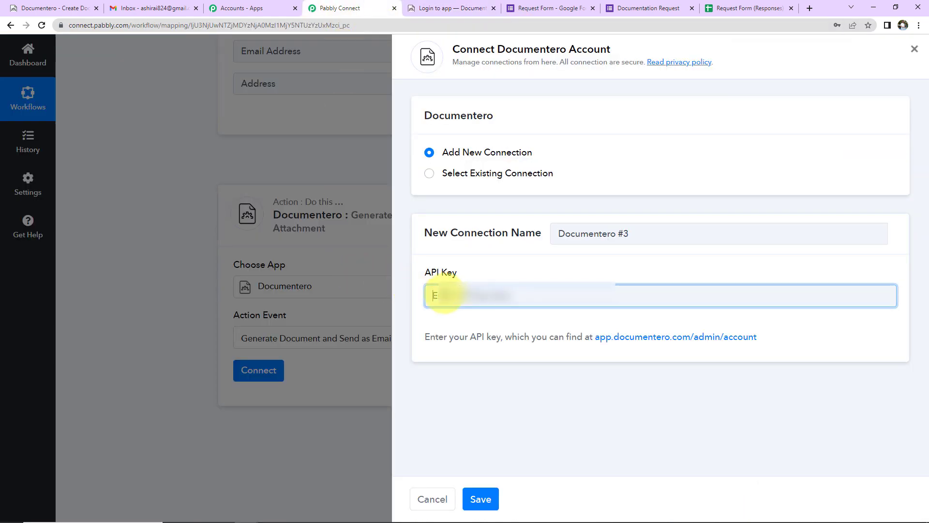
{"action": "key", "text": "ctrl+v"}
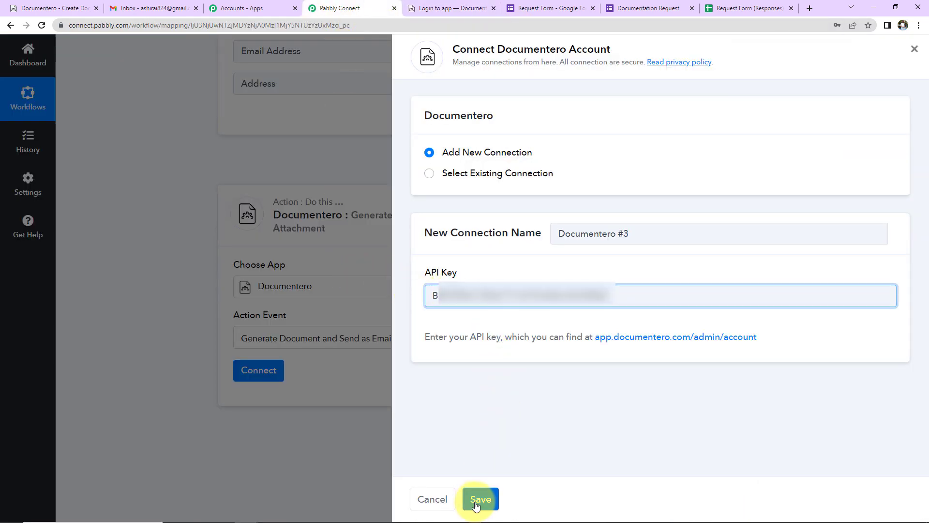
{"action": "left_click", "coordinate": [478, 501]}
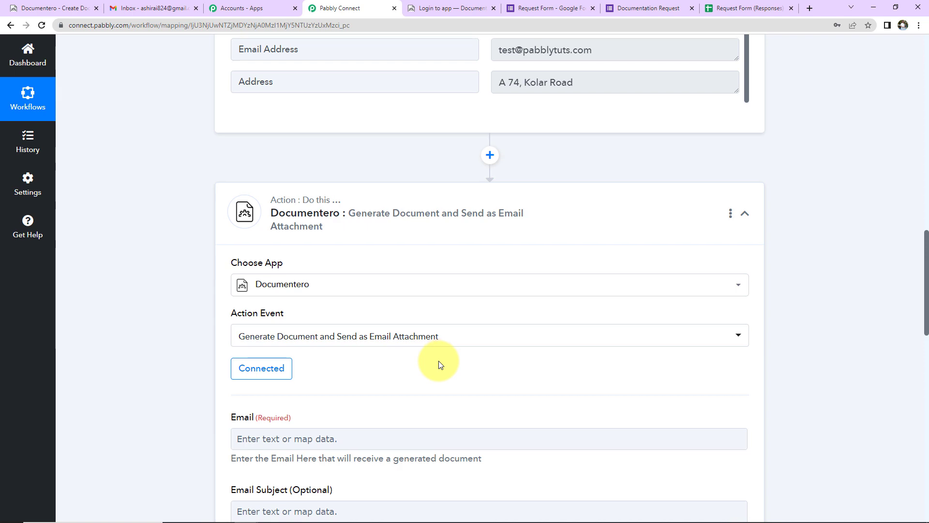
- Map the Google Forms response's Email Address into the Documentero step's Email field
{"action": "scroll", "coordinate": [439, 361], "scroll_direction": "down", "scroll_amount": 5}
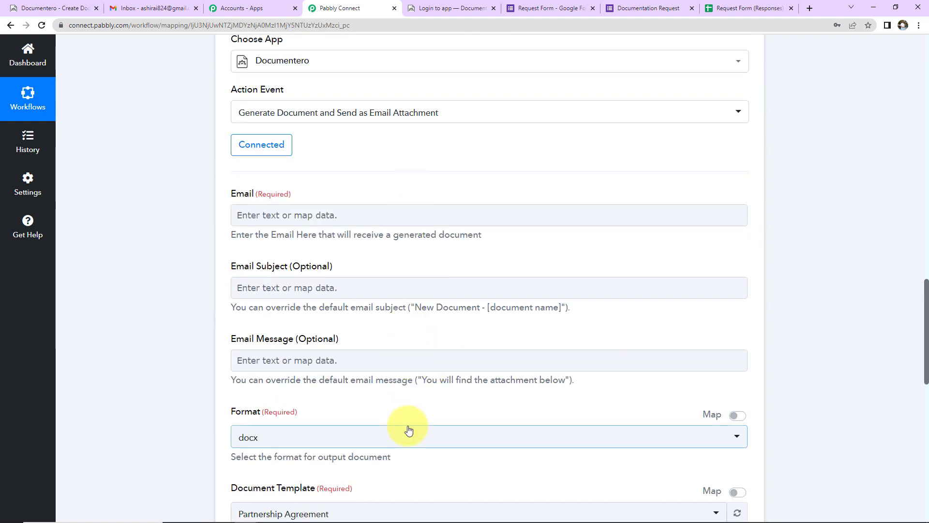
{"action": "left_click", "coordinate": [305, 221]}
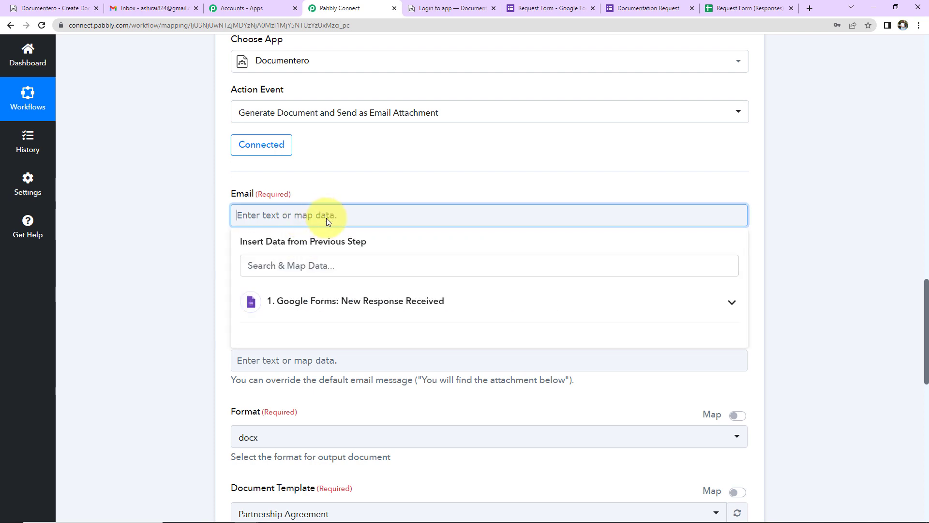
{"action": "left_click", "coordinate": [356, 306]}
{"action": "scroll", "coordinate": [353, 339], "scroll_direction": "down", "scroll_amount": 5}
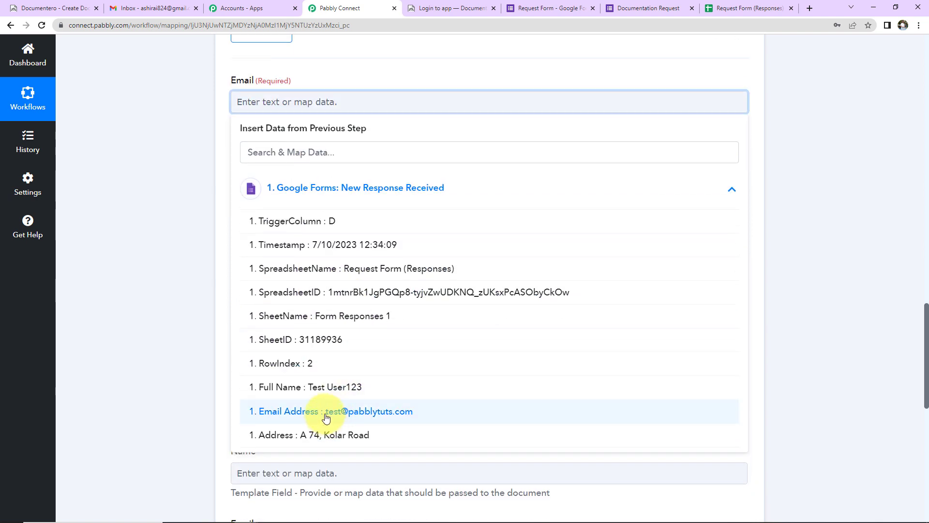
{"action": "left_click", "coordinate": [326, 417]}
{"action": "scroll", "coordinate": [322, 388], "scroll_direction": "up", "scroll_amount": 5}
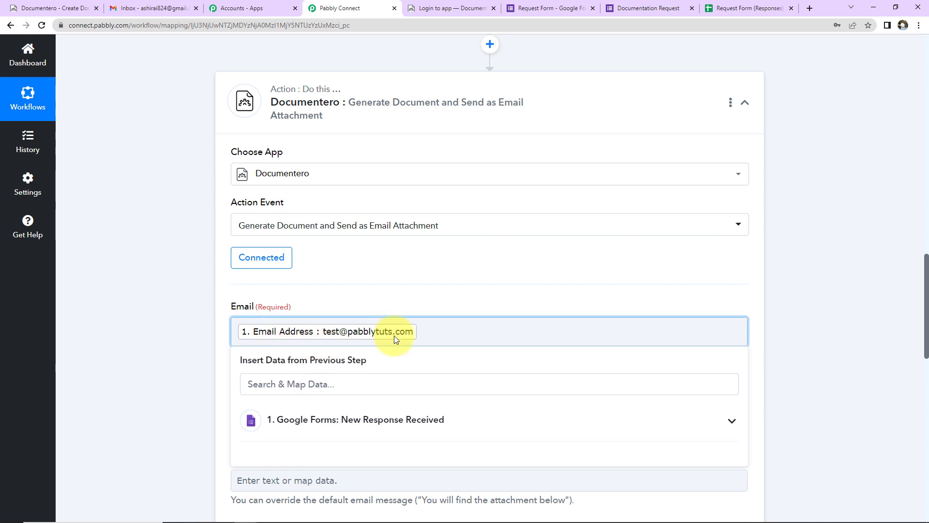
{"action": "left_click", "coordinate": [203, 275]}
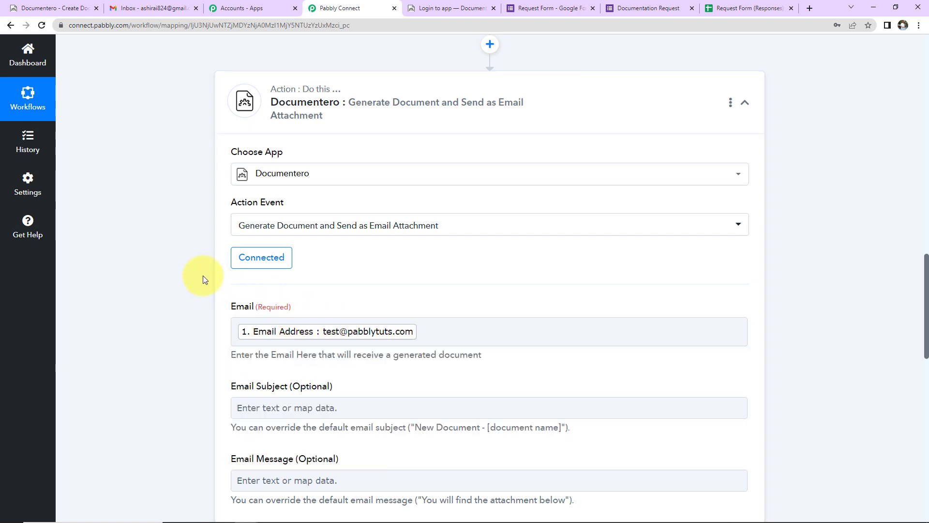
{"action": "scroll", "coordinate": [199, 275], "scroll_direction": "down", "scroll_amount": 2}
{"action": "left_click", "coordinate": [252, 294]}
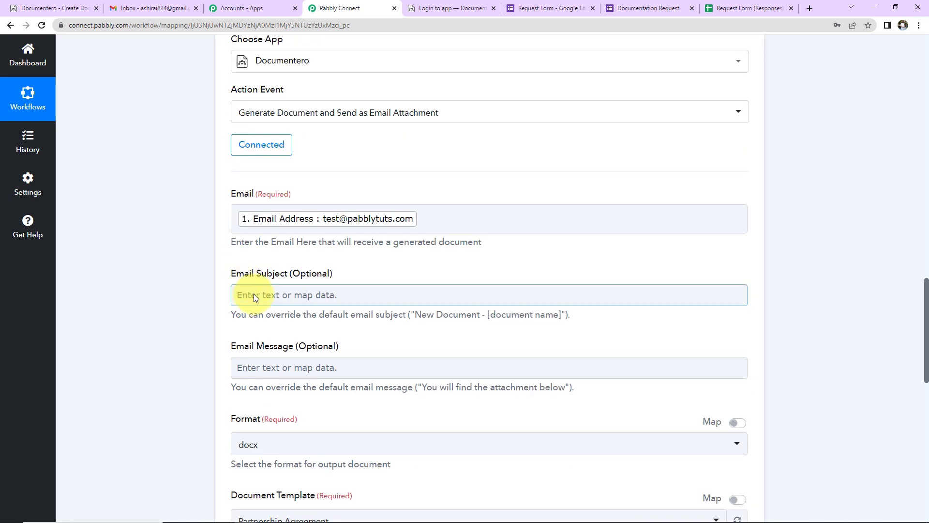
- Set the email subject to 'Document Shared'
{"action": "left_click", "coordinate": [253, 294]}
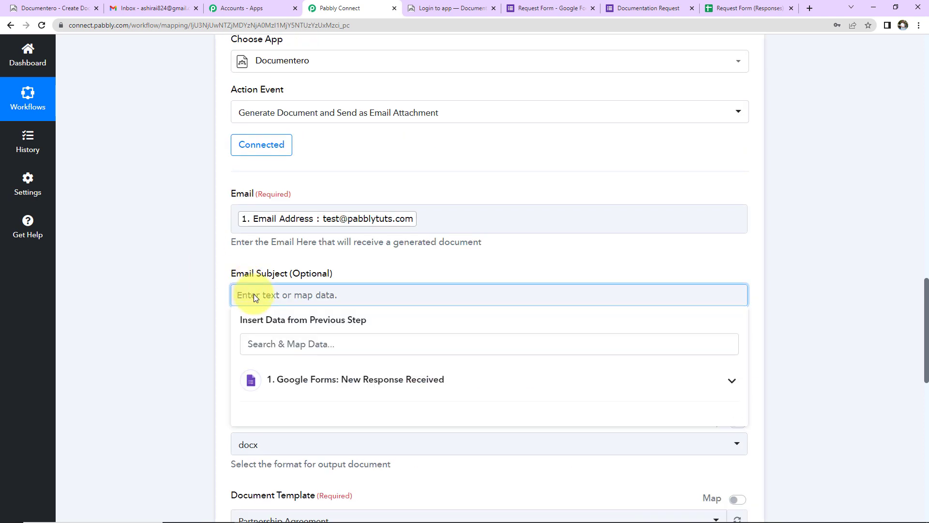
{"action": "type", "text": "Documen"}
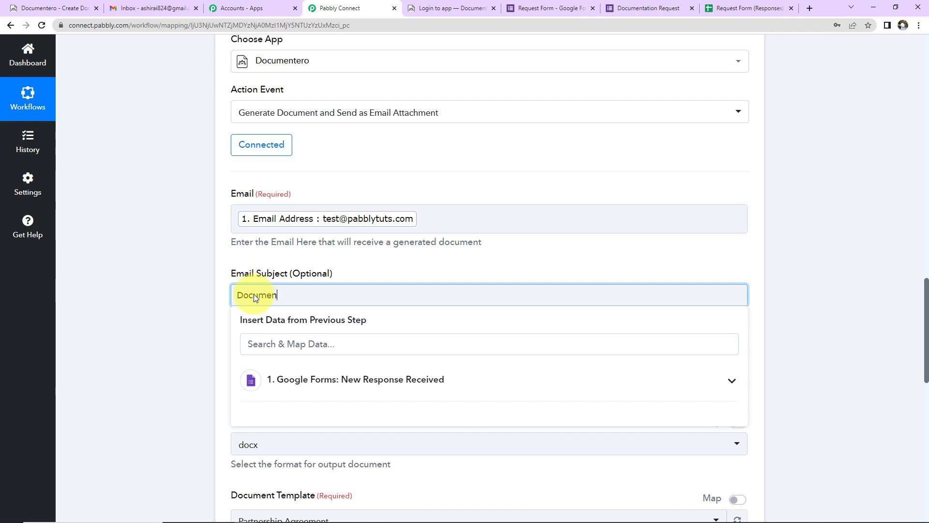
{"action": "type", "text": "t Shared"}
{"action": "left_click", "coordinate": [184, 265]}
- Write the message greeting the form's Full Name after 'Dear', then paste the body ending 'Regards'
{"action": "scroll", "coordinate": [184, 265], "scroll_direction": "down", "scroll_amount": 2}
{"action": "left_click", "coordinate": [245, 258]}
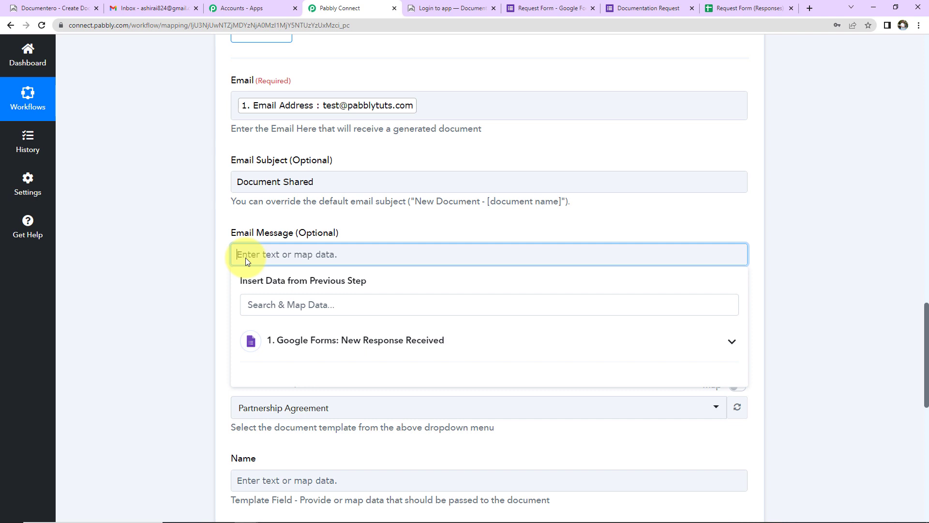
{"action": "type", "text": "Dear"}
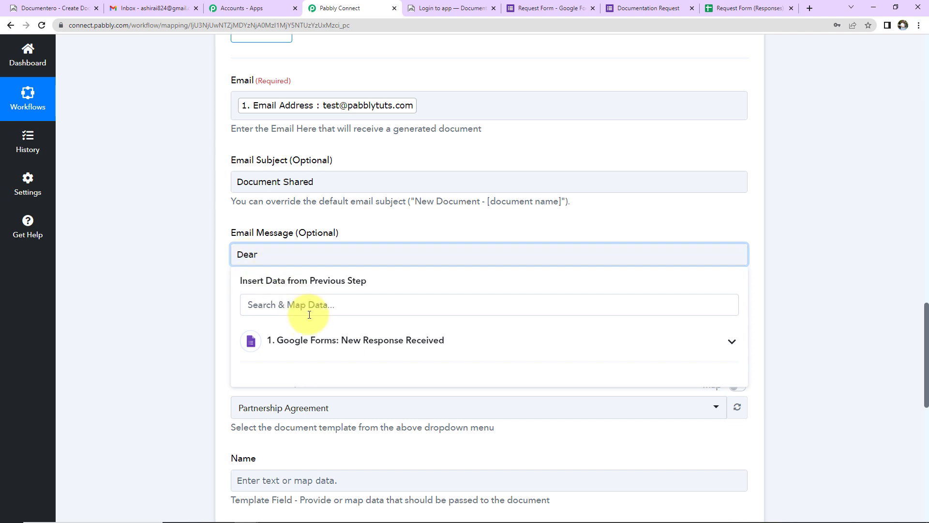
{"action": "left_click", "coordinate": [307, 340]}
{"action": "scroll", "coordinate": [356, 450], "scroll_direction": "down", "scroll_amount": 2}
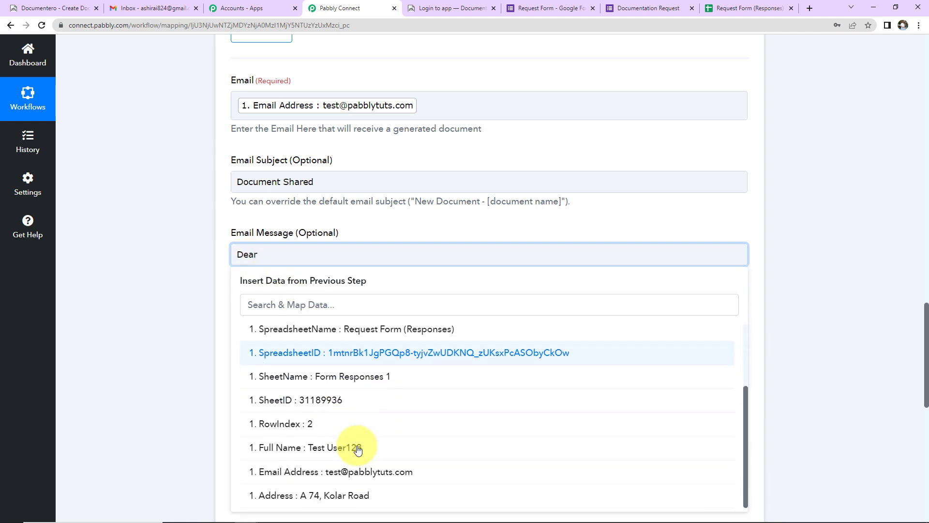
{"action": "left_click", "coordinate": [356, 450]}
{"action": "type", "text": ","}
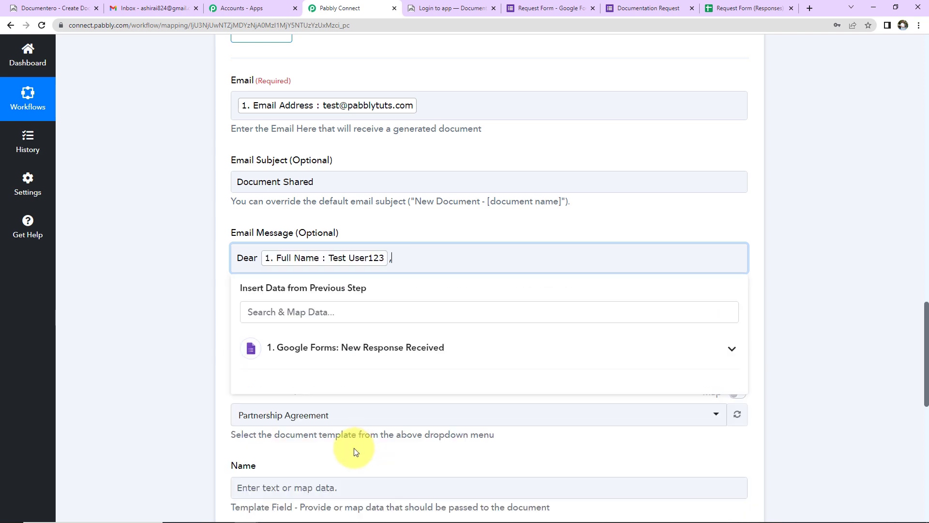
{"action": "key", "text": "Return"}
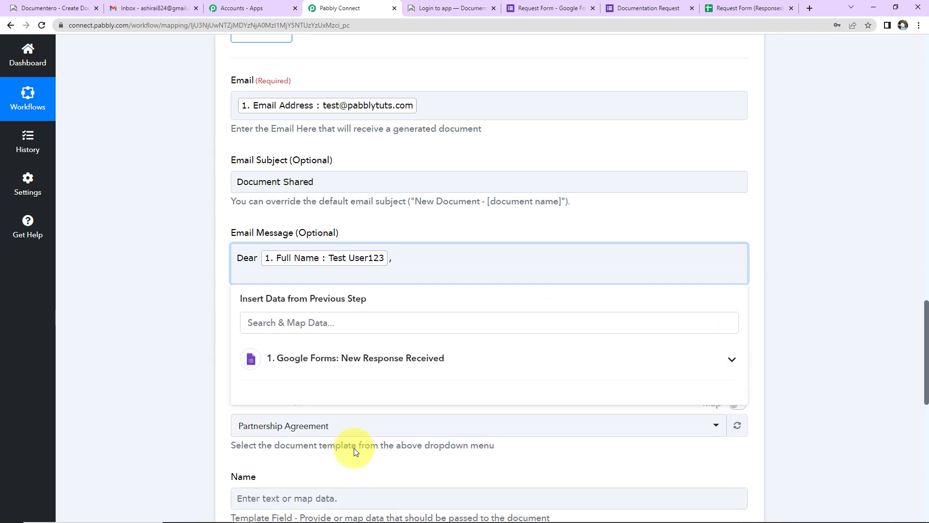
{"action": "type", "text": "Your document has been created with the details provided. The same is attached with this mail. Please review it thoroughly.  Please acknowledge the receiving of this mail.  Should you have any query, please feel free to connect with us at the given email address.  Regards"}
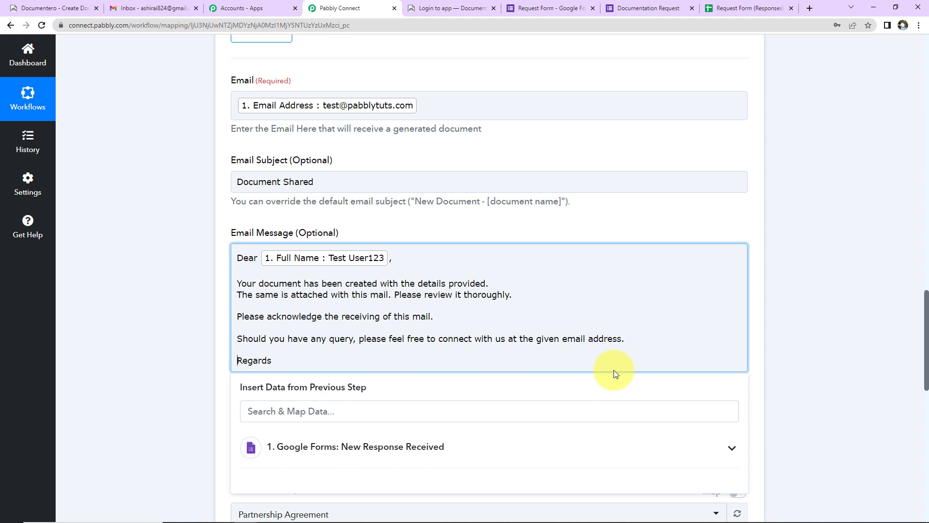
{"action": "left_click", "coordinate": [847, 315]}
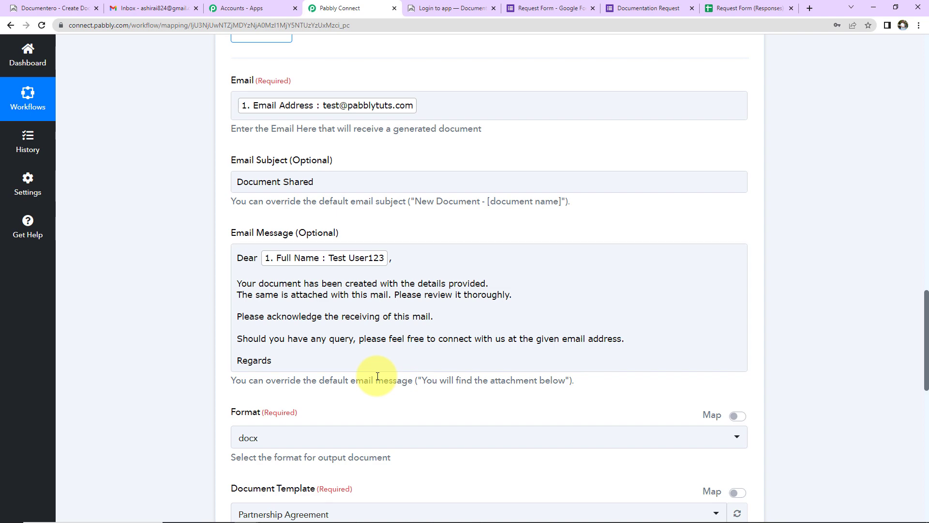
- Keep docx as the output format and choose the Partnership Agreement document template
{"action": "scroll", "coordinate": [377, 376], "scroll_direction": "down", "scroll_amount": 5}
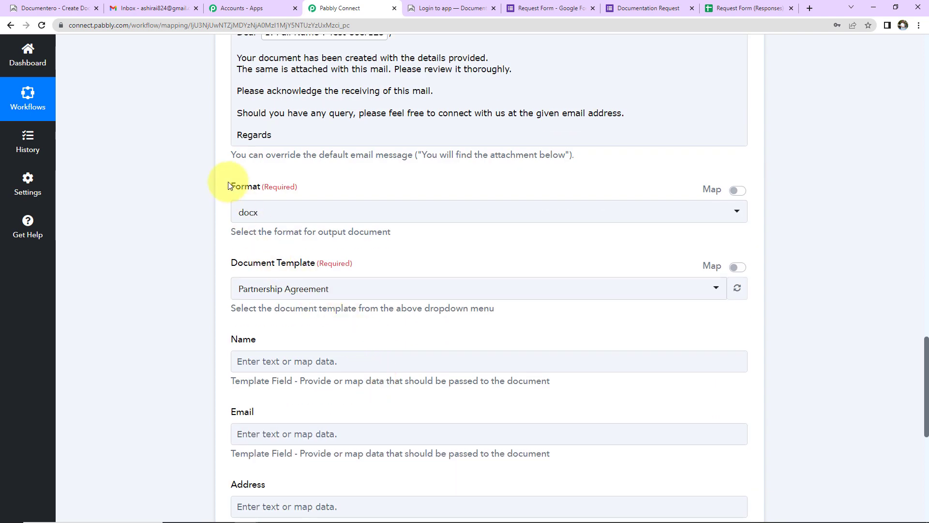
{"action": "left_click", "coordinate": [300, 221]}
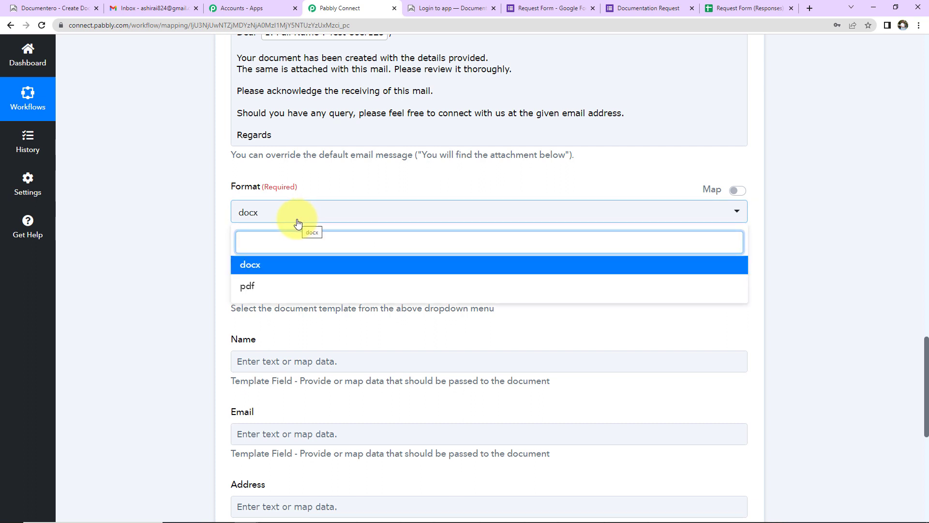
{"action": "left_click", "coordinate": [319, 191]}
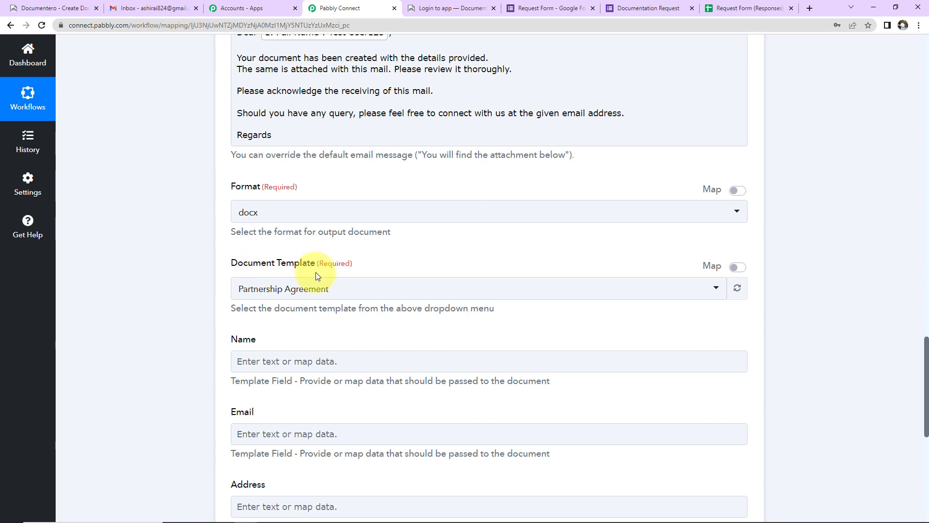
{"action": "left_click", "coordinate": [344, 289]}
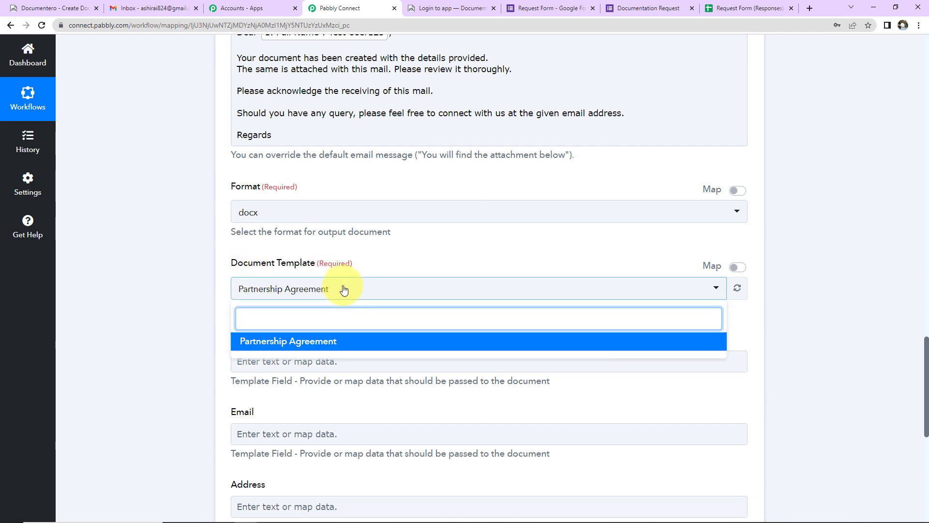
{"action": "left_click", "coordinate": [344, 290]}
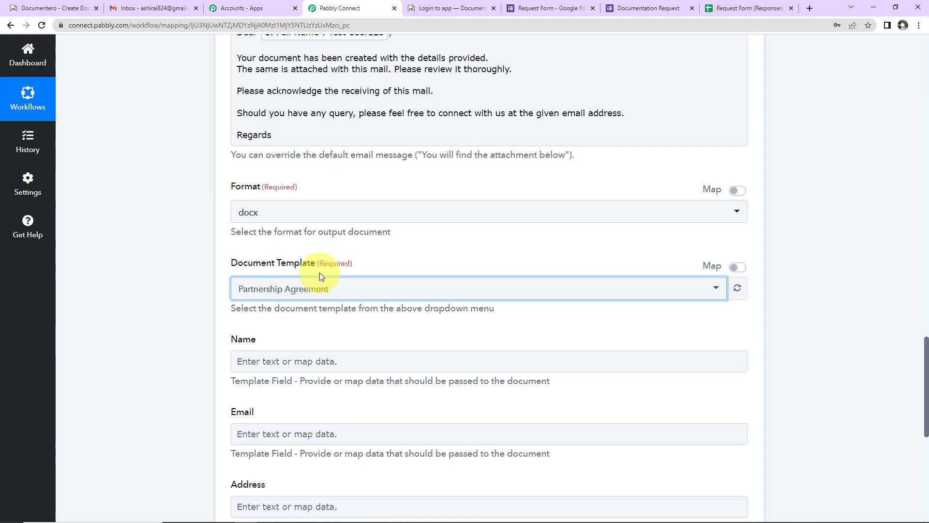
{"action": "left_click", "coordinate": [42, 10]}
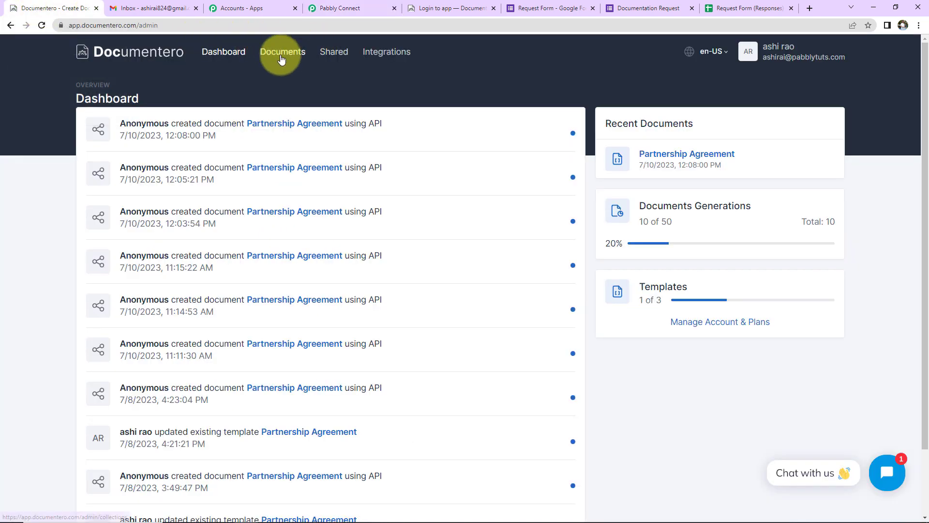
{"action": "left_click", "coordinate": [281, 52]}
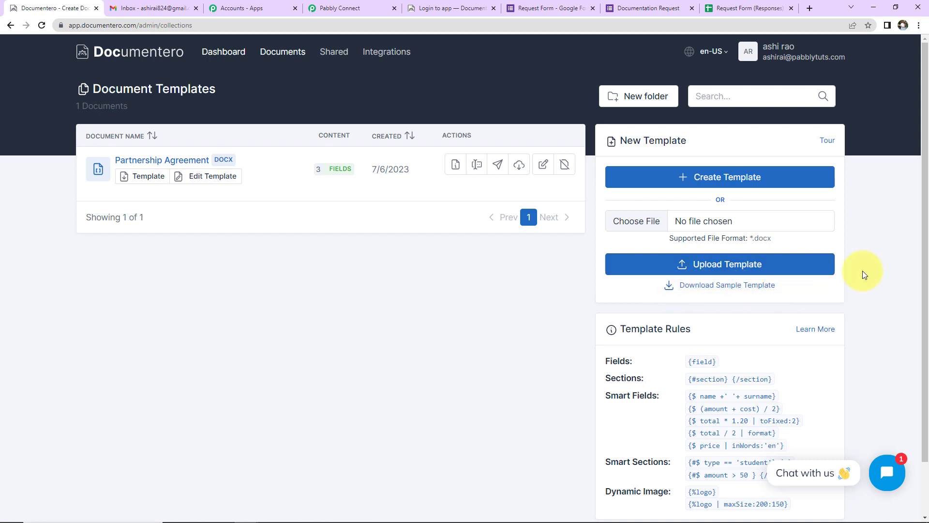
{"action": "scroll", "coordinate": [862, 271], "scroll_direction": "down", "scroll_amount": 2}
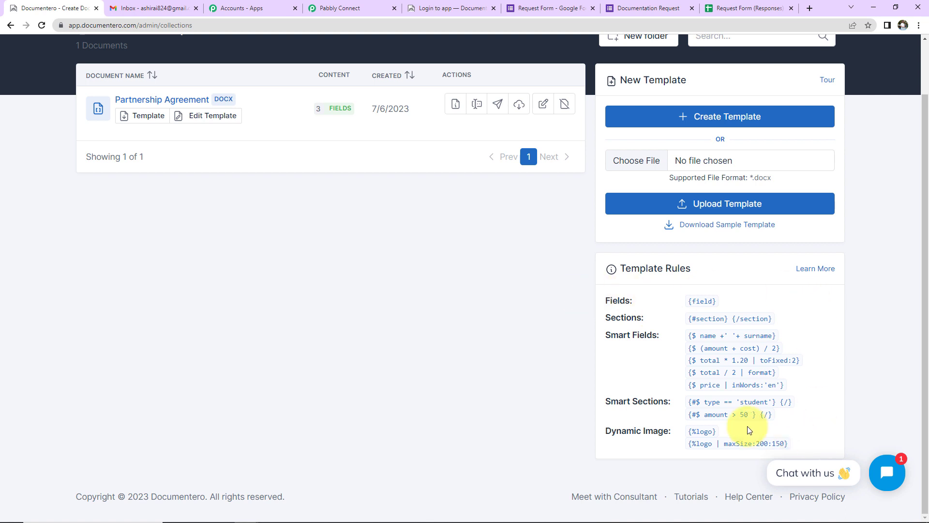
{"action": "scroll", "coordinate": [248, 277], "scroll_direction": "up", "scroll_amount": 2}
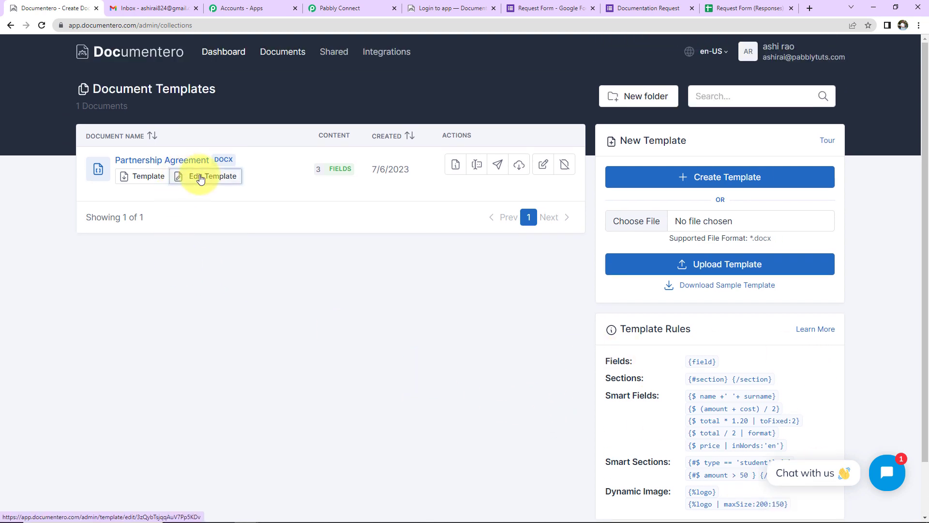
{"action": "left_click", "coordinate": [201, 177]}
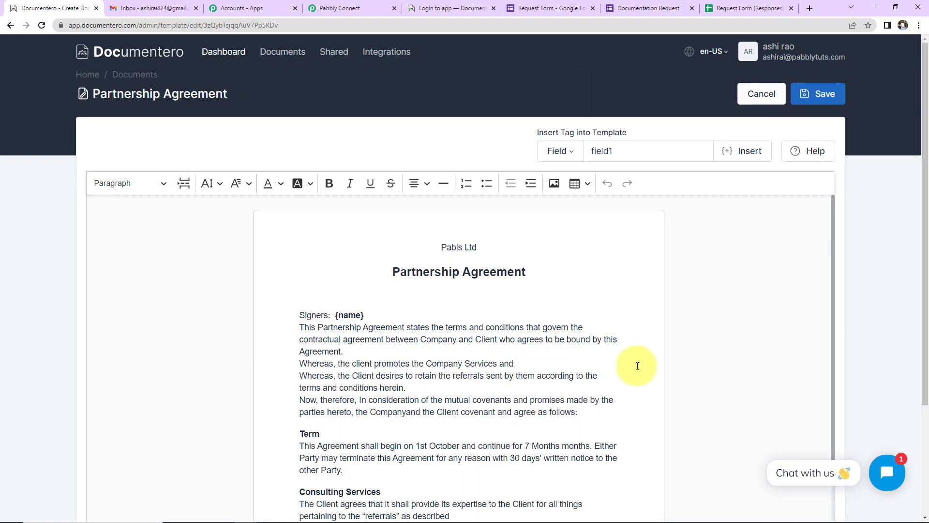
{"action": "scroll", "coordinate": [637, 365], "scroll_direction": "down", "scroll_amount": 3}
{"action": "scroll", "coordinate": [637, 366], "scroll_direction": "up", "scroll_amount": 3}
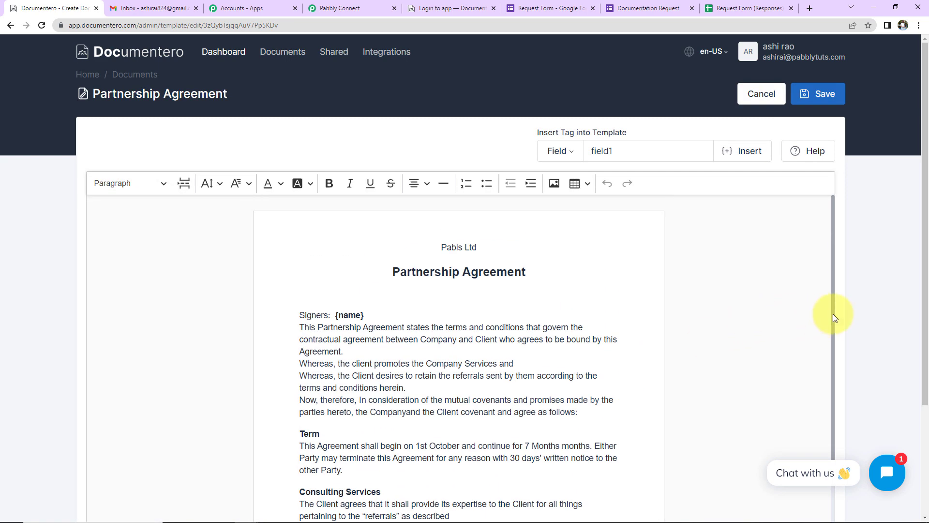
{"action": "scroll", "coordinate": [892, 293], "scroll_direction": "down", "scroll_amount": 3}
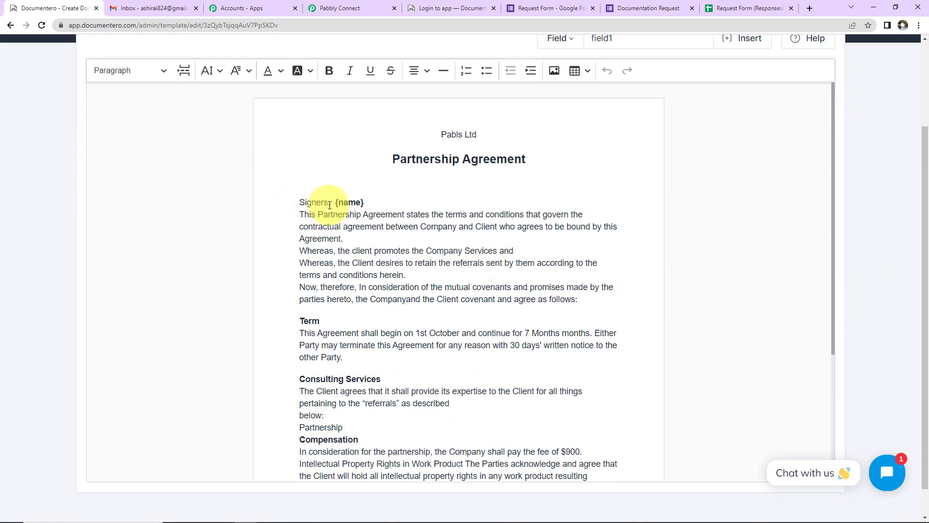
{"action": "left_click_drag", "start_coordinate": [334, 202], "coordinate": [382, 202]}
{"action": "scroll", "coordinate": [387, 301], "scroll_direction": "down", "scroll_amount": 3}
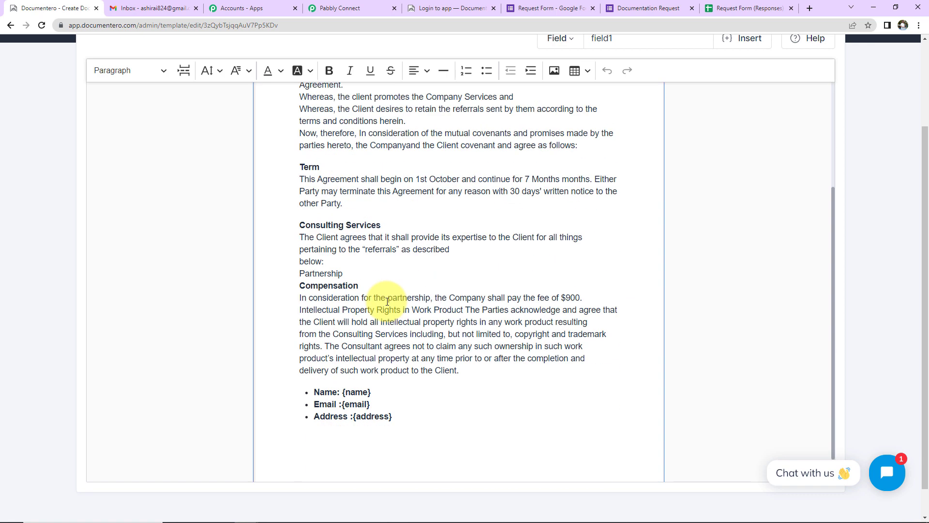
{"action": "scroll", "coordinate": [387, 302], "scroll_direction": "down", "scroll_amount": 1}
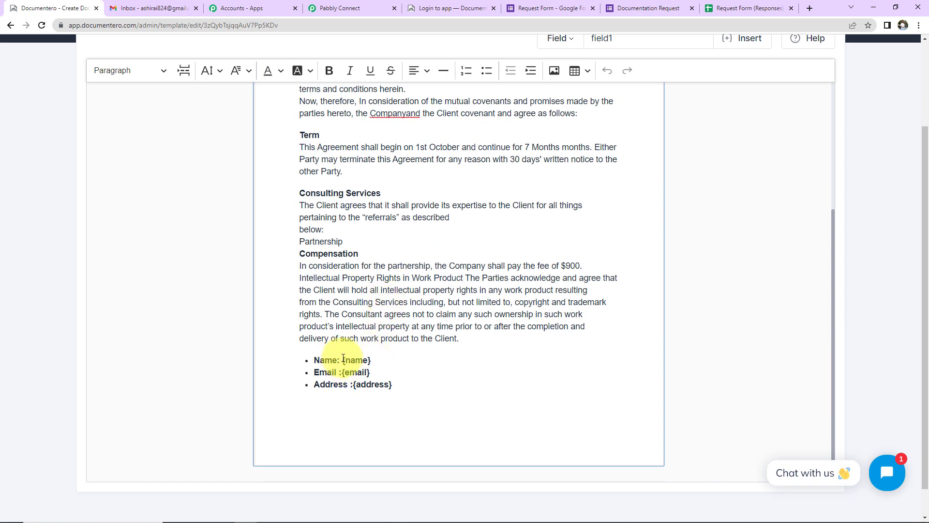
{"action": "left_click_drag", "start_coordinate": [341, 359], "coordinate": [439, 383]}
{"action": "left_click", "coordinate": [447, 384]}
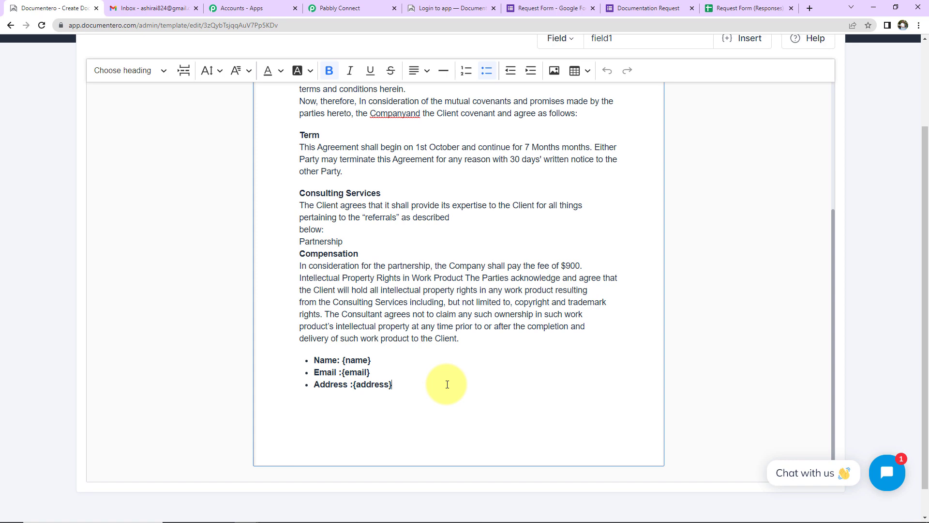
{"action": "left_click", "coordinate": [345, 14]}
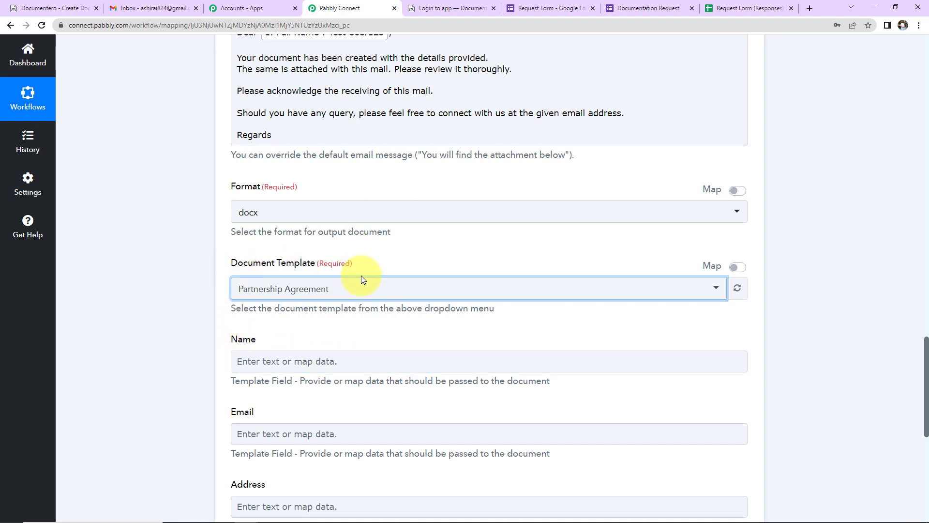
- Map the form's Full Name and Email Address into the template's Name and Email fields
{"action": "scroll", "coordinate": [323, 342], "scroll_direction": "down", "scroll_amount": 2}
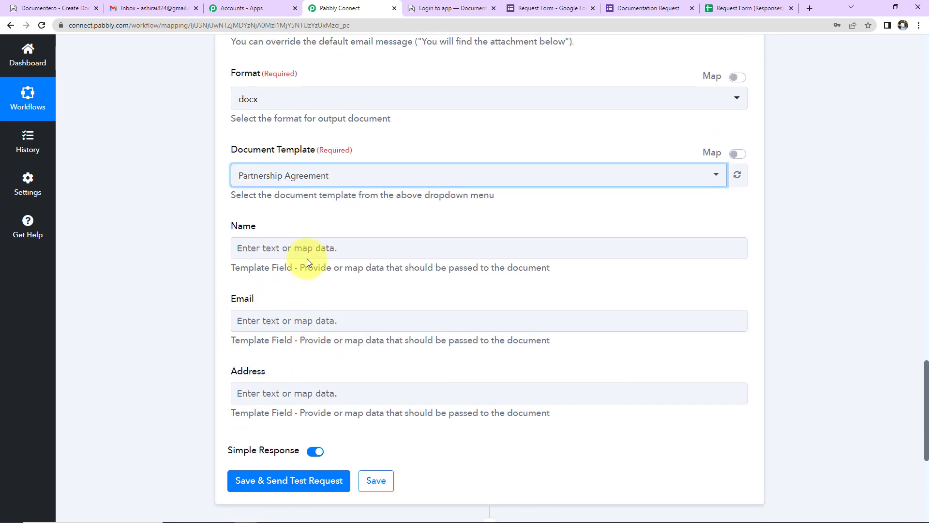
{"action": "scroll", "coordinate": [307, 251], "scroll_direction": "down", "scroll_amount": 2}
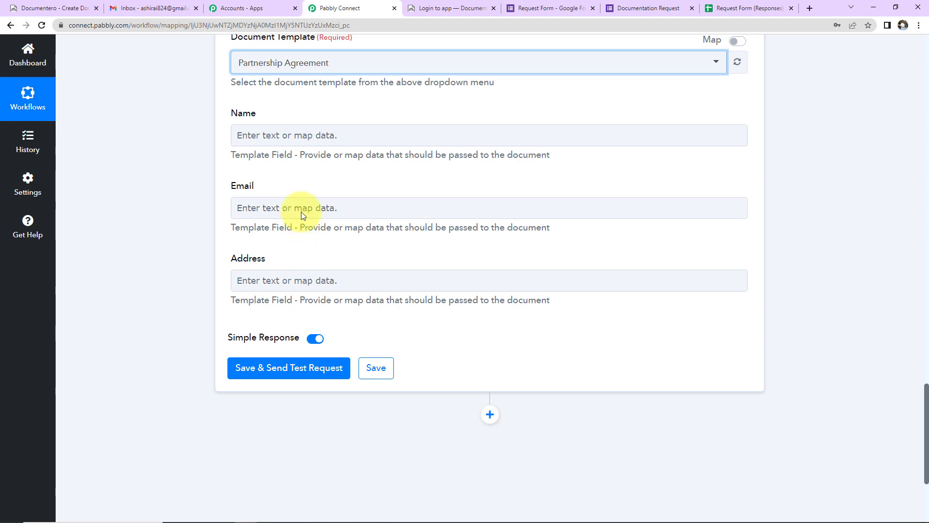
{"action": "left_click", "coordinate": [307, 136]}
{"action": "left_click", "coordinate": [312, 225]}
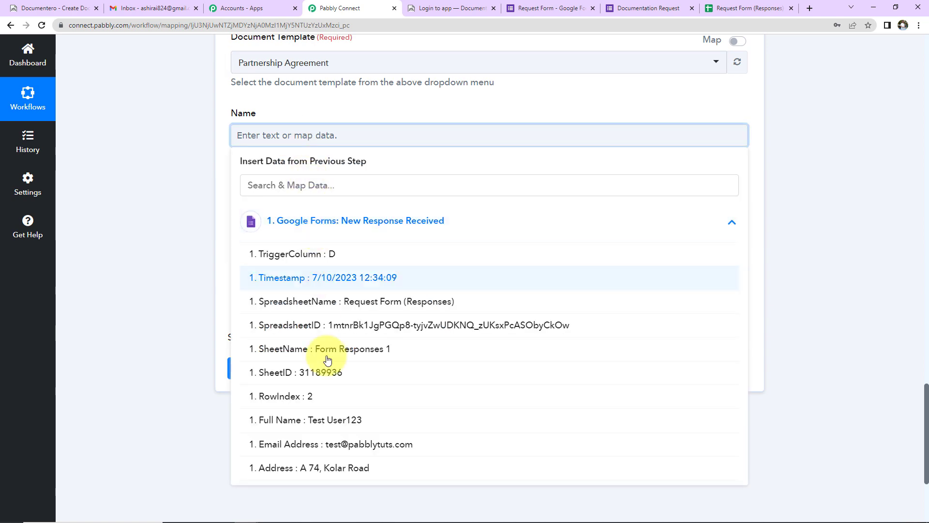
{"action": "scroll", "coordinate": [334, 398], "scroll_direction": "down", "scroll_amount": 3}
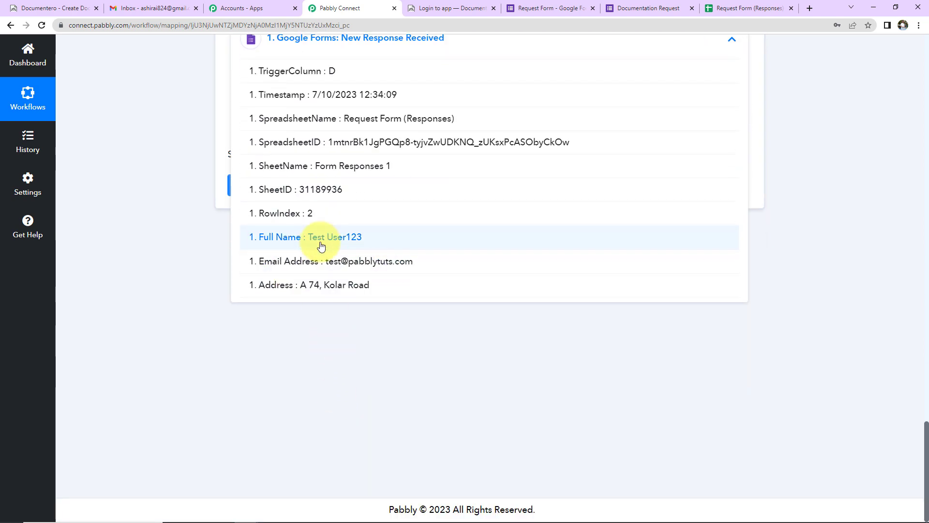
{"action": "left_click", "coordinate": [321, 245]}
{"action": "scroll", "coordinate": [198, 312], "scroll_direction": "up", "scroll_amount": 2}
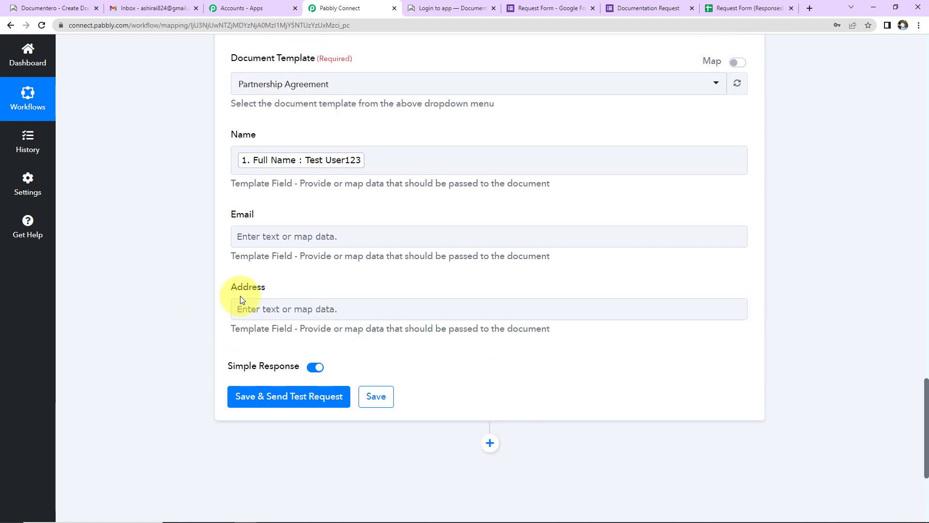
{"action": "left_click", "coordinate": [304, 240]}
{"action": "left_click", "coordinate": [315, 319]}
{"action": "scroll", "coordinate": [271, 387], "scroll_direction": "down", "scroll_amount": 2}
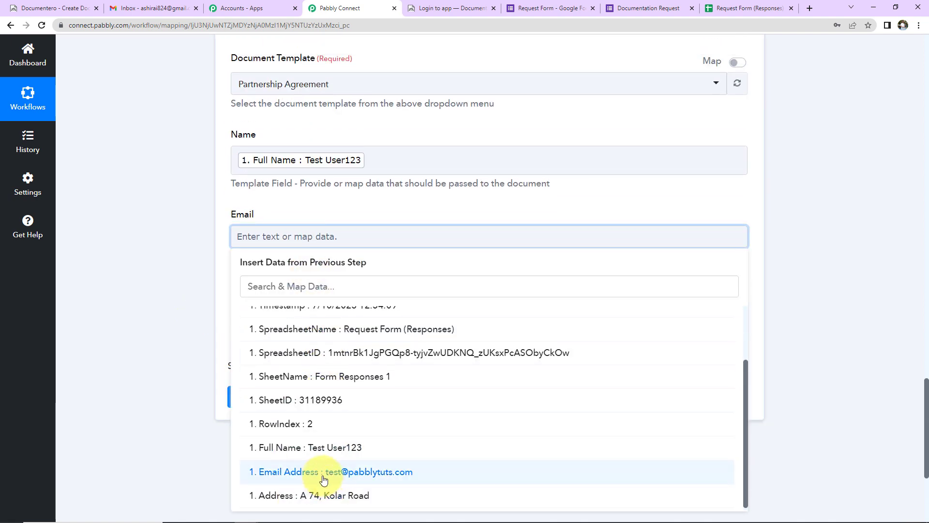
{"action": "left_click", "coordinate": [324, 475]}
- Map the form's Address response into the template's Address field
{"action": "left_click", "coordinate": [197, 367]}
{"action": "left_click", "coordinate": [267, 316]}
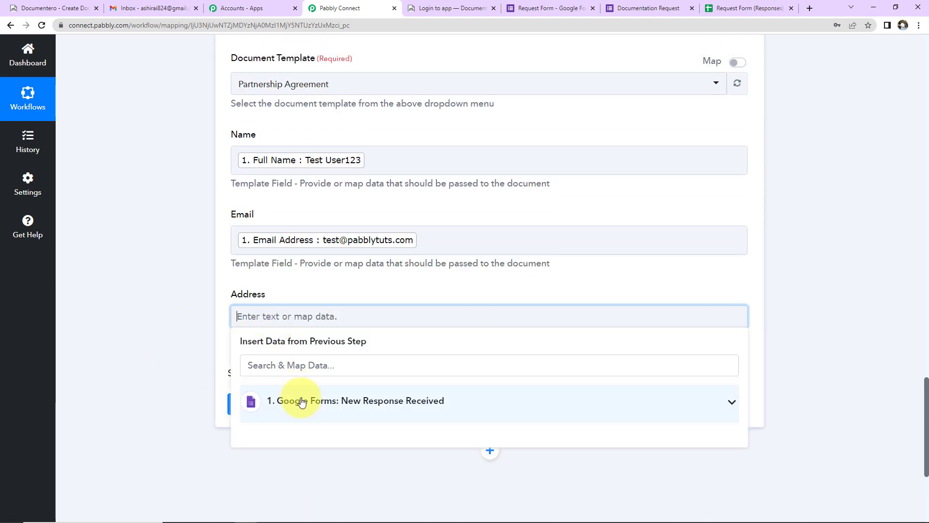
{"action": "left_click", "coordinate": [301, 402]}
{"action": "scroll", "coordinate": [324, 435], "scroll_direction": "down", "scroll_amount": 5}
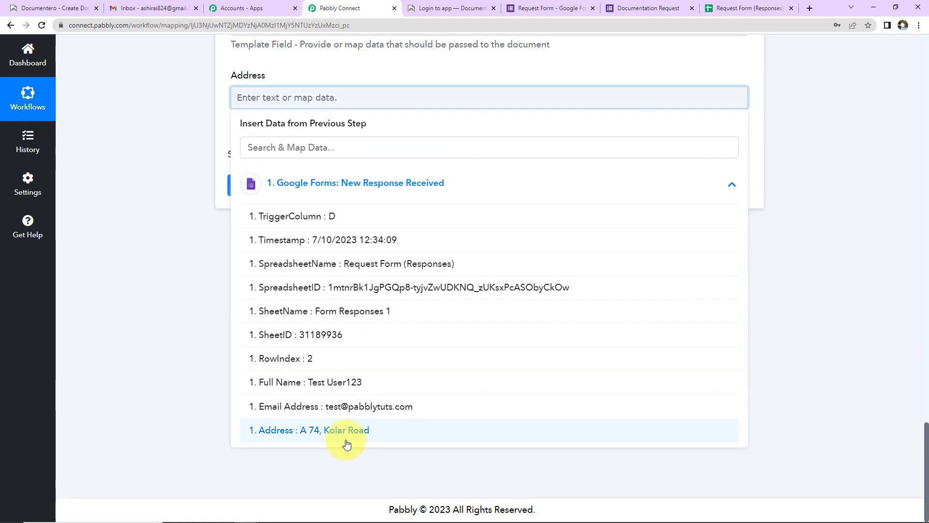
{"action": "left_click", "coordinate": [347, 444]}
{"action": "left_click", "coordinate": [178, 330]}
- Save and send a test request, expanding the response to confirm status 200
{"action": "left_click", "coordinate": [298, 204]}
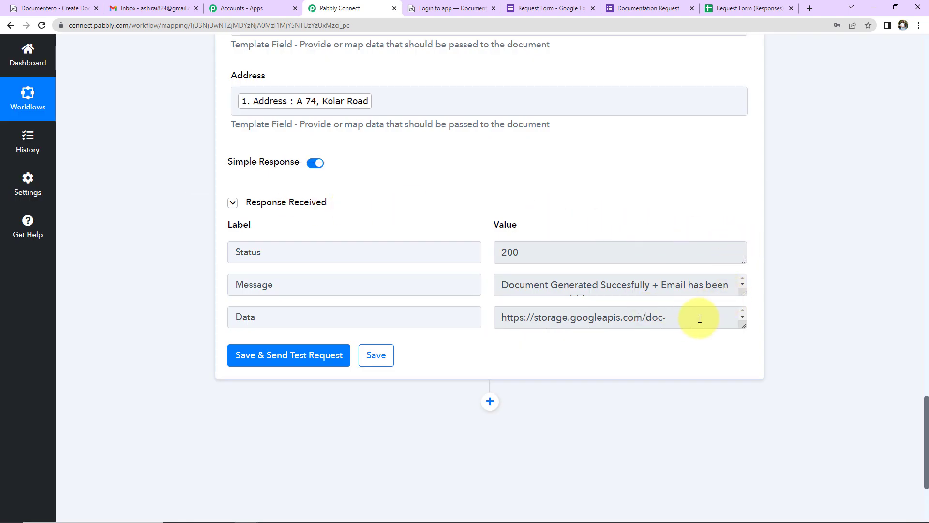
{"action": "left_click_drag", "start_coordinate": [745, 296], "coordinate": [750, 329]}
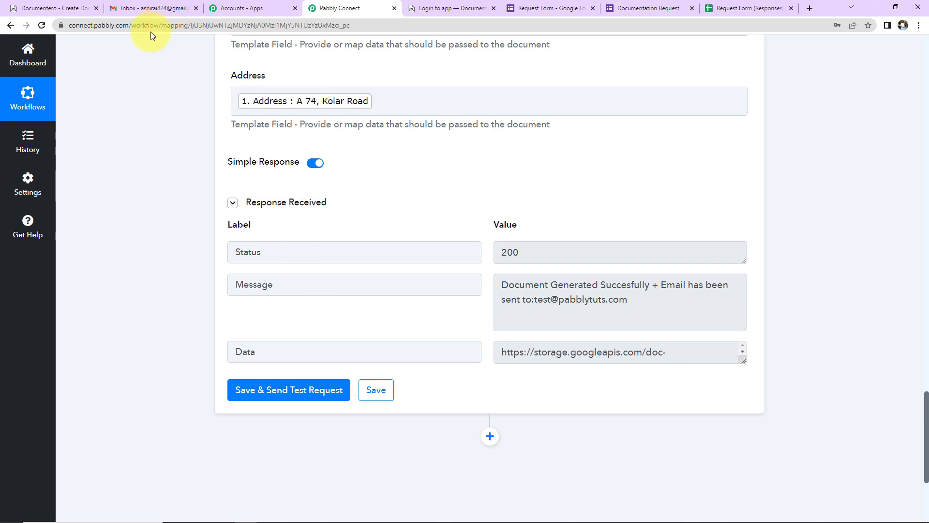
{"action": "left_click", "coordinate": [150, 8]}
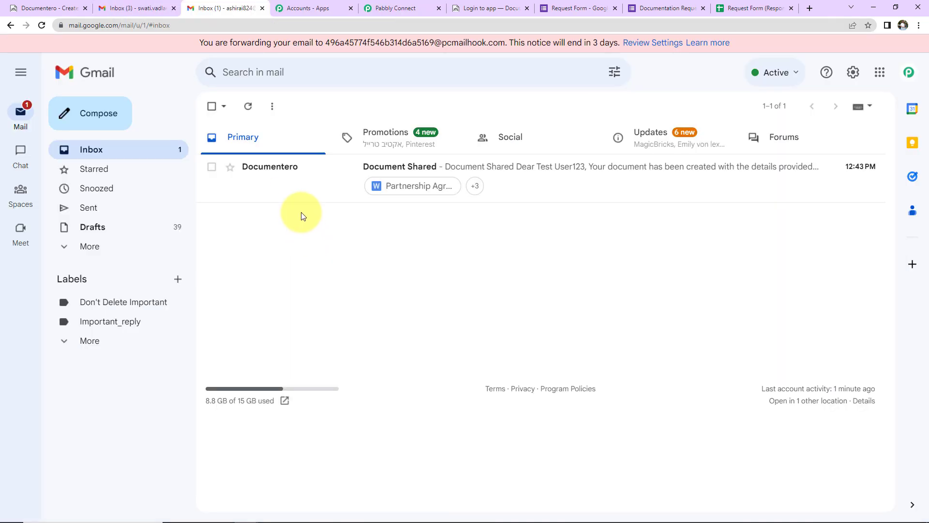
- Open the Document Shared email and preview the Partnership Agreement's filled name, email and address
{"action": "left_click", "coordinate": [556, 172]}
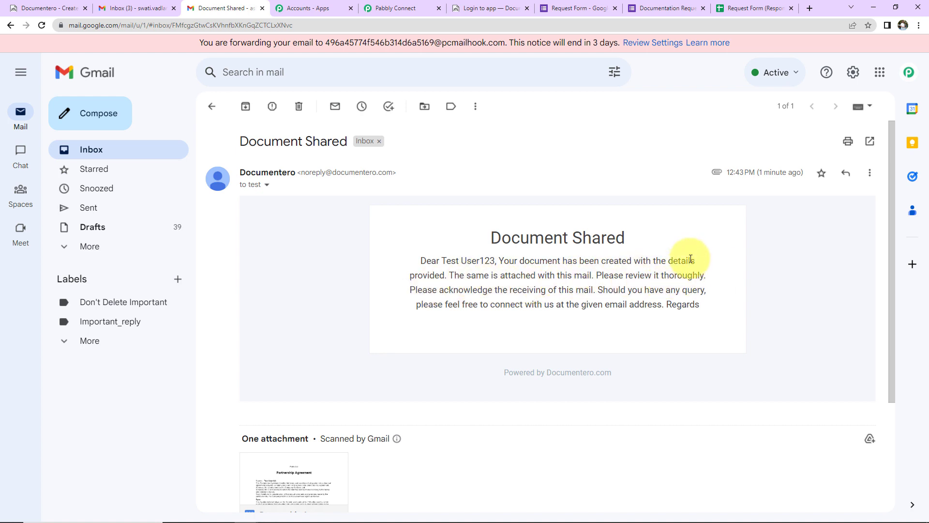
{"action": "scroll", "coordinate": [459, 340], "scroll_direction": "down", "scroll_amount": 3}
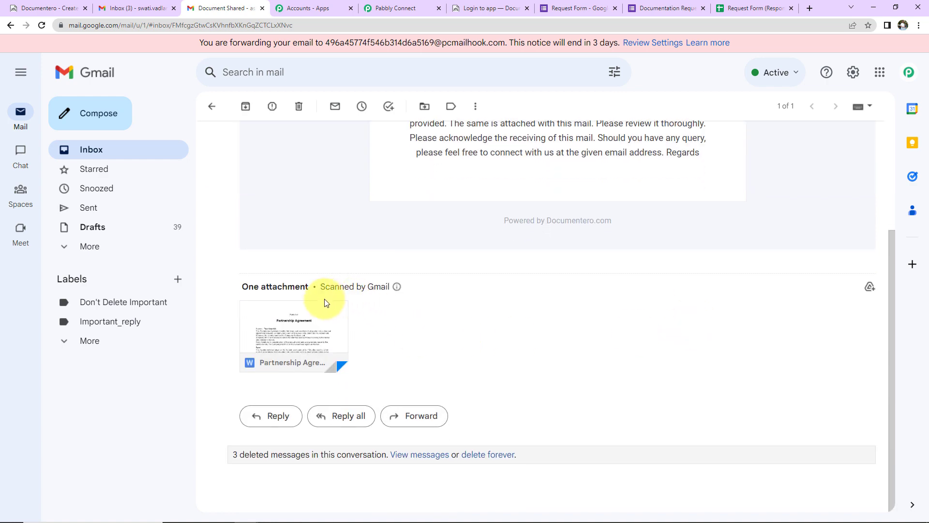
{"action": "left_click", "coordinate": [322, 311]}
{"action": "scroll", "coordinate": [553, 320], "scroll_direction": "down", "scroll_amount": 2}
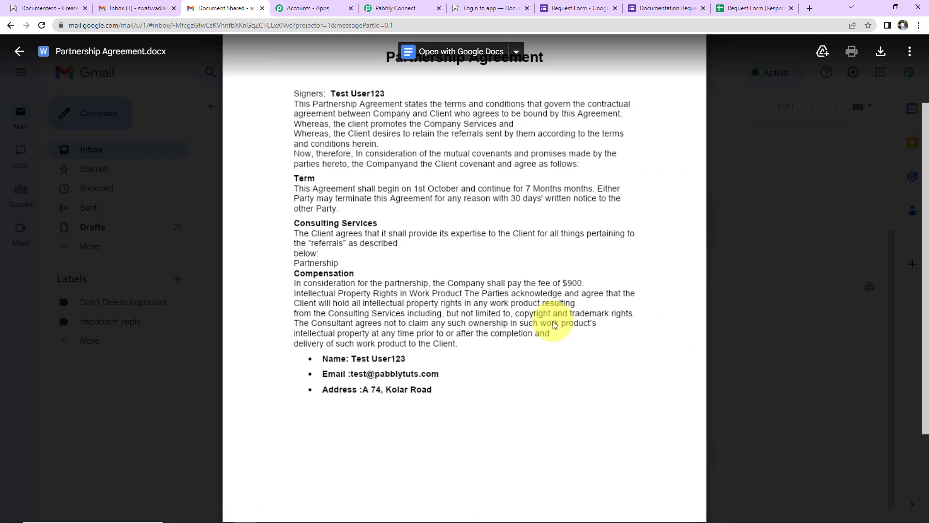
{"action": "left_click_drag", "start_coordinate": [355, 345], "coordinate": [440, 376]}
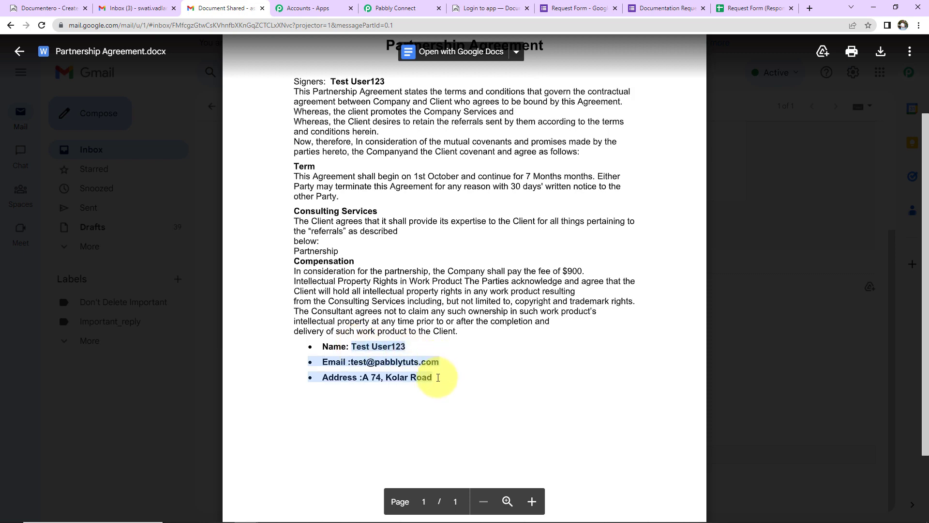
{"action": "scroll", "coordinate": [581, 408], "scroll_direction": "up", "scroll_amount": 2}
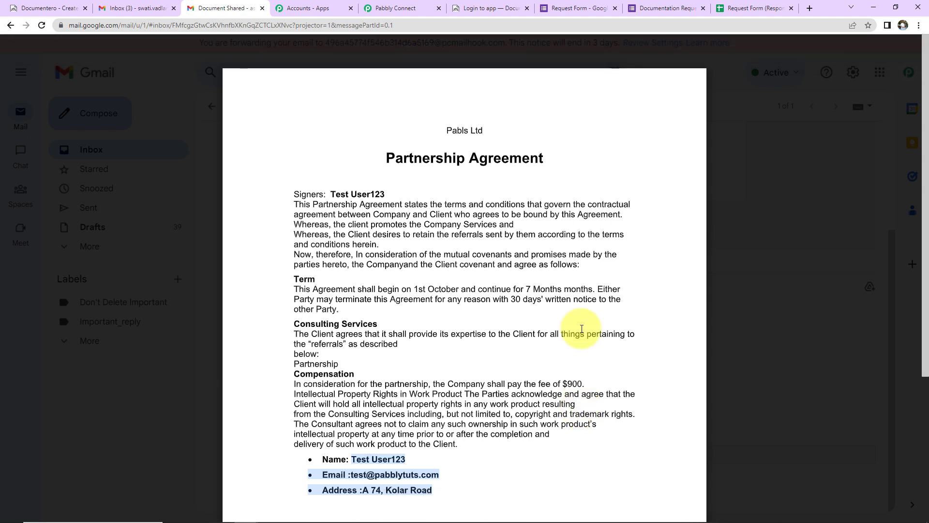
{"action": "left_click", "coordinate": [667, 8]}
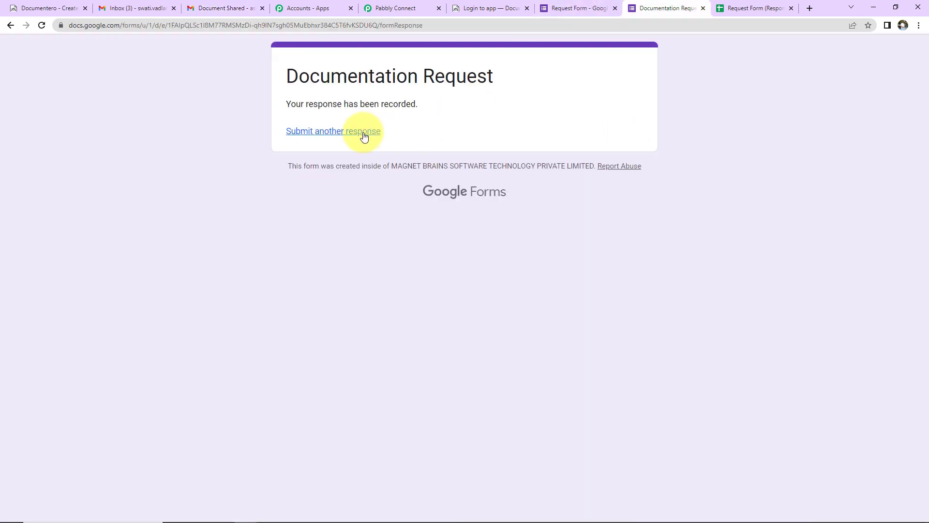
- Submit another response with a test full name, e-mail address and pasted postal address
{"action": "left_click", "coordinate": [363, 132]}
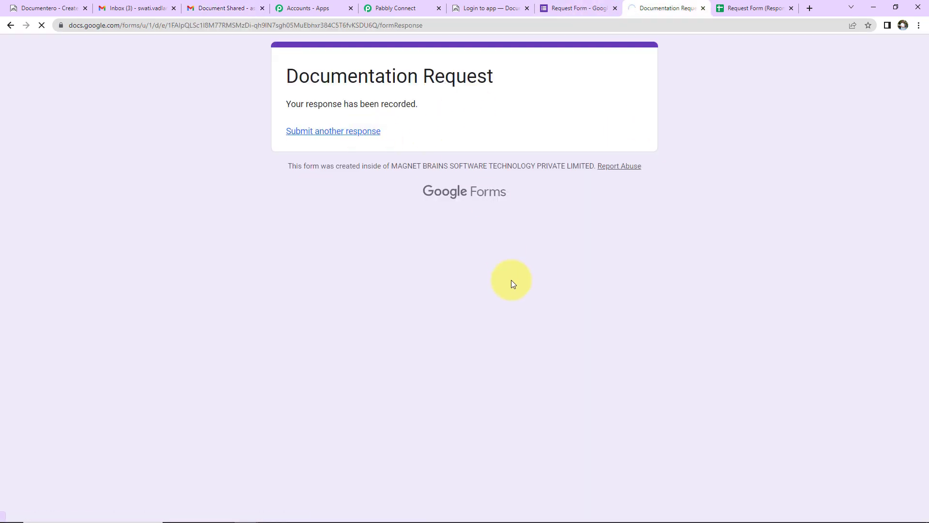
{"action": "left_click", "coordinate": [319, 190]}
{"action": "type", "text": "Smar"}
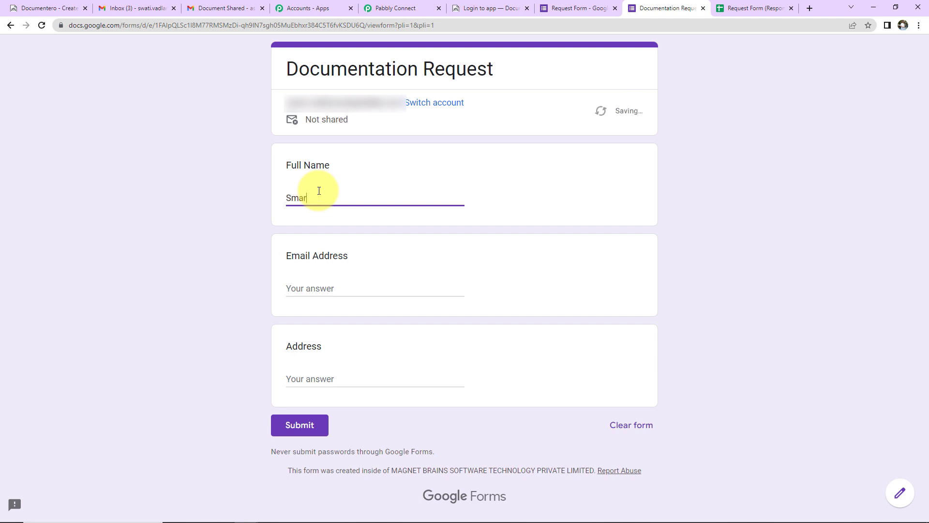
{"action": "type", "text": "t User"}
{"action": "key", "text": "Tab"}
{"action": "key", "text": "Tab"}
{"action": "key", "text": "Tab"}
{"action": "key", "text": "Tab"}
{"action": "key", "text": "Tab"}
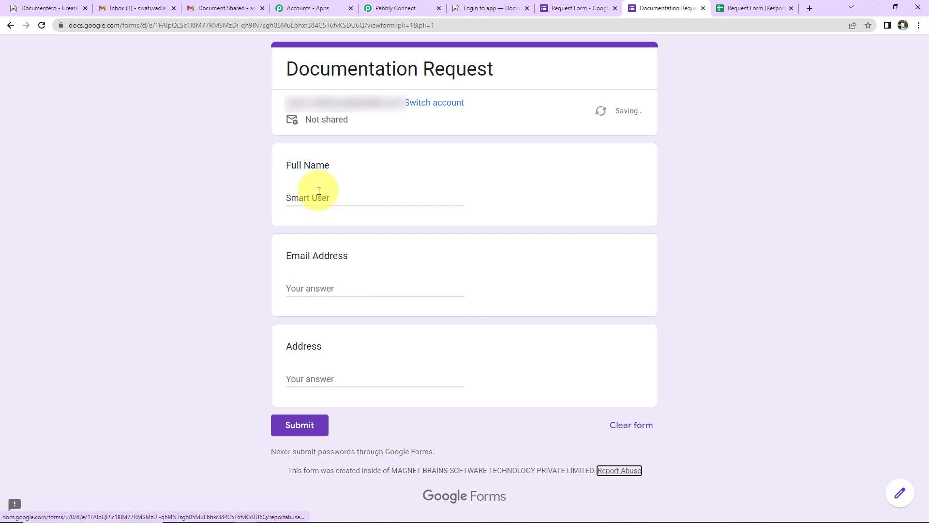
{"action": "left_click", "coordinate": [321, 284]}
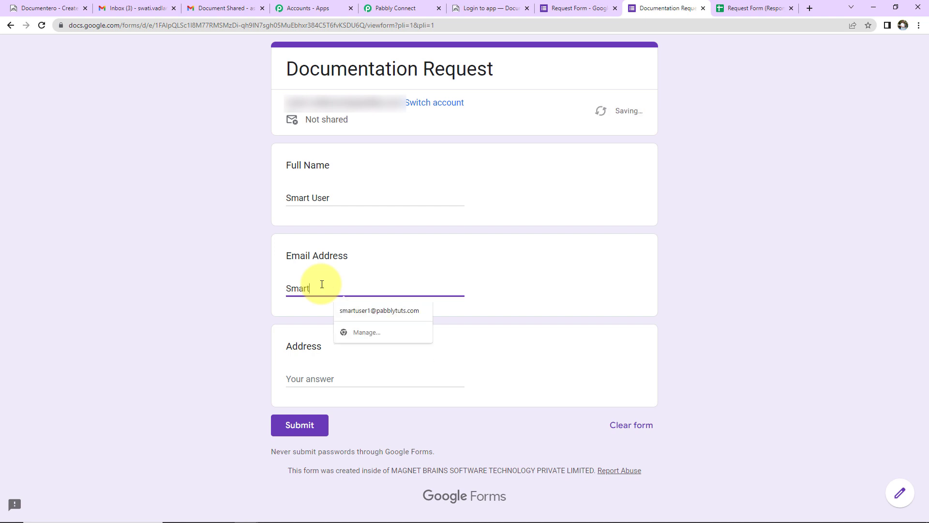
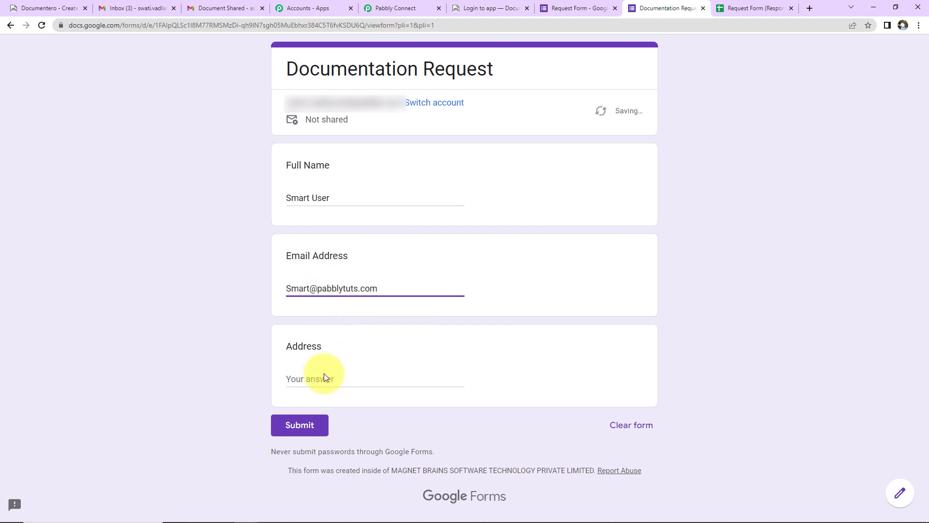
{"action": "left_click", "coordinate": [324, 378]}
{"action": "type", "text": "Shalimar Enclave"}
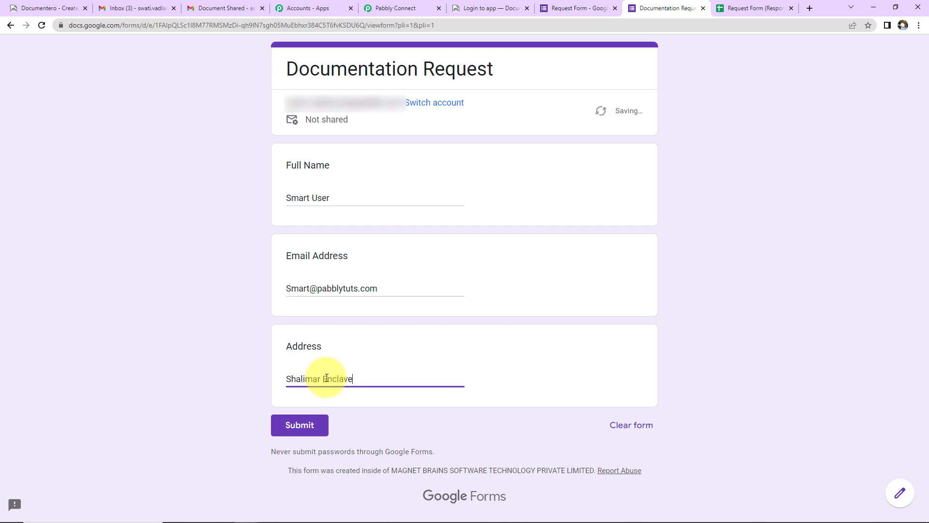
{"action": "left_click", "coordinate": [298, 428]}
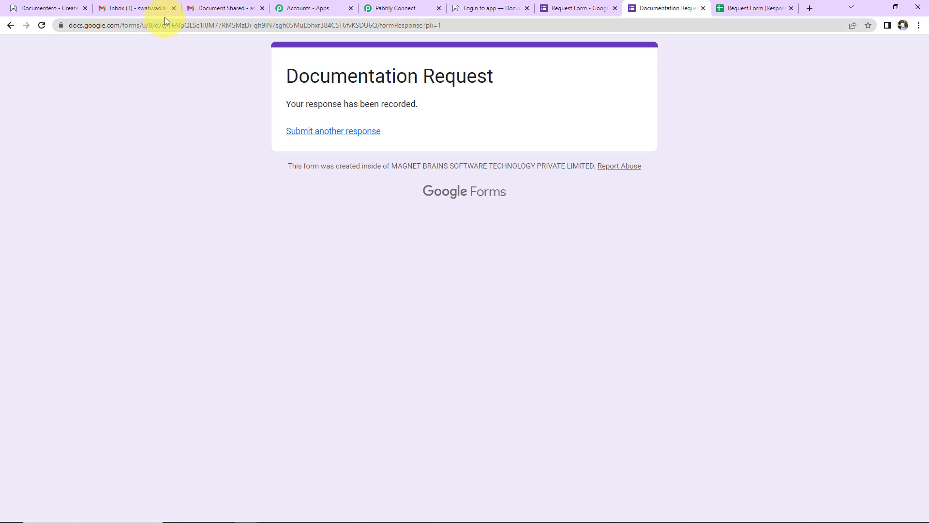
- Return to the Gmail inbox, reopen the Document Shared conversation and check the new email's sender details
{"action": "left_click", "coordinate": [209, 9]}
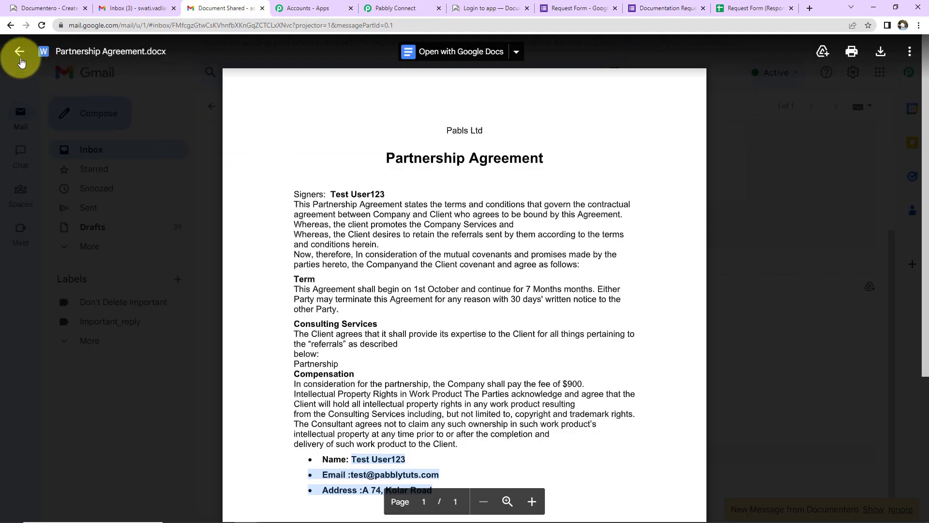
{"action": "left_click", "coordinate": [19, 53]}
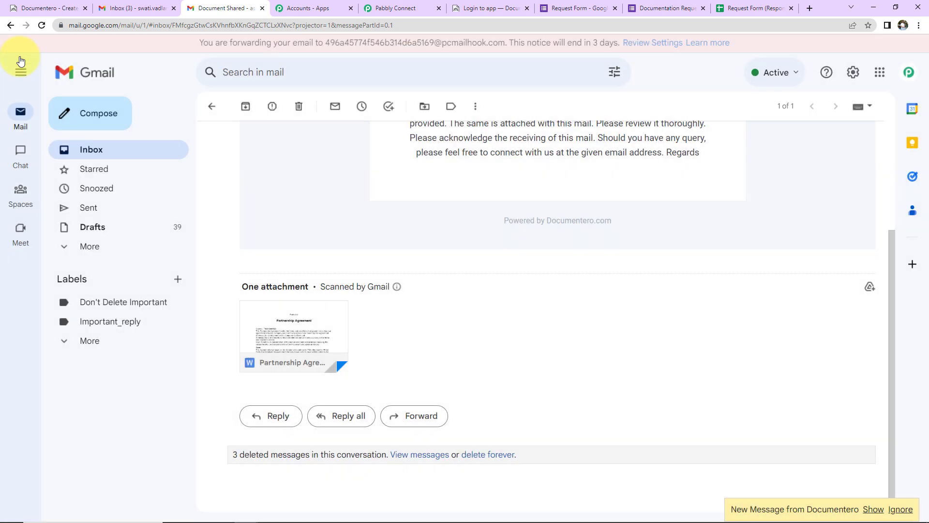
{"action": "left_click", "coordinate": [92, 149]}
{"action": "left_click", "coordinate": [368, 166]}
{"action": "scroll", "coordinate": [445, 365], "scroll_direction": "down", "scroll_amount": 4}
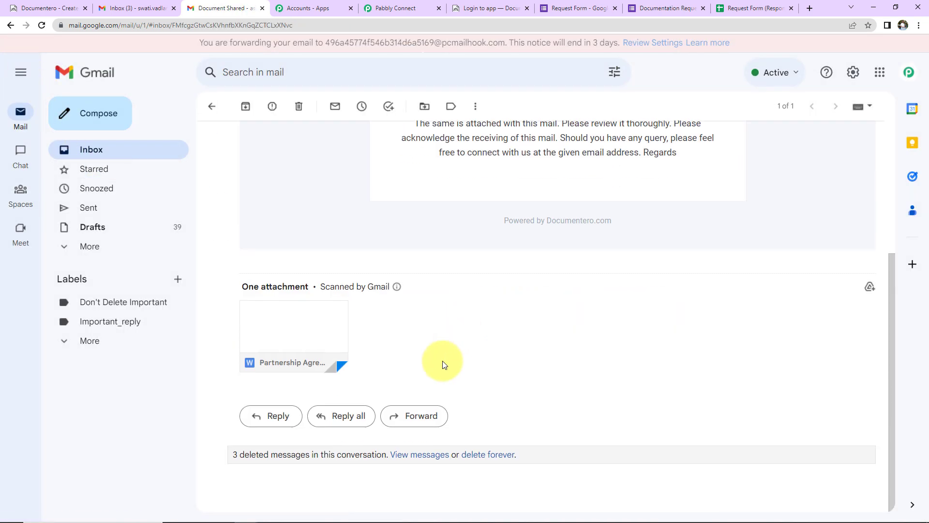
{"action": "scroll", "coordinate": [384, 347], "scroll_direction": "up", "scroll_amount": 4}
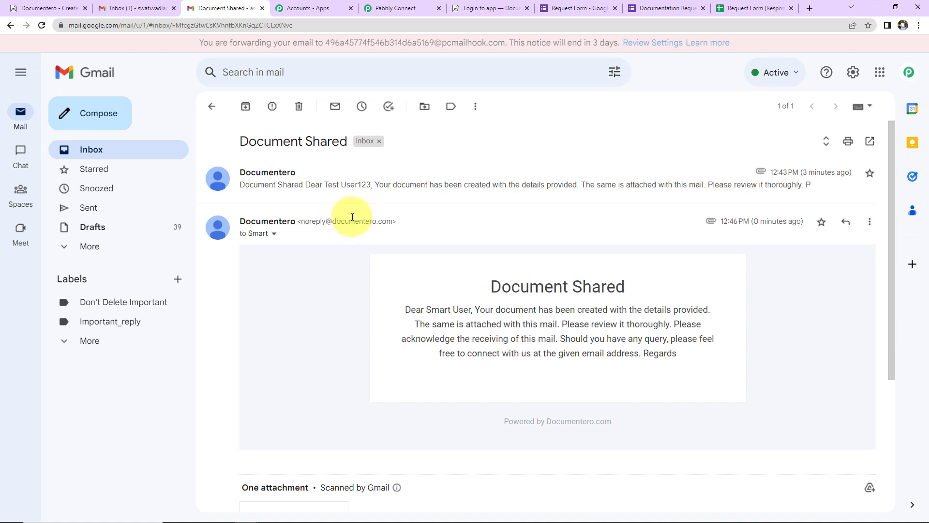
{"action": "left_click", "coordinate": [273, 233]}
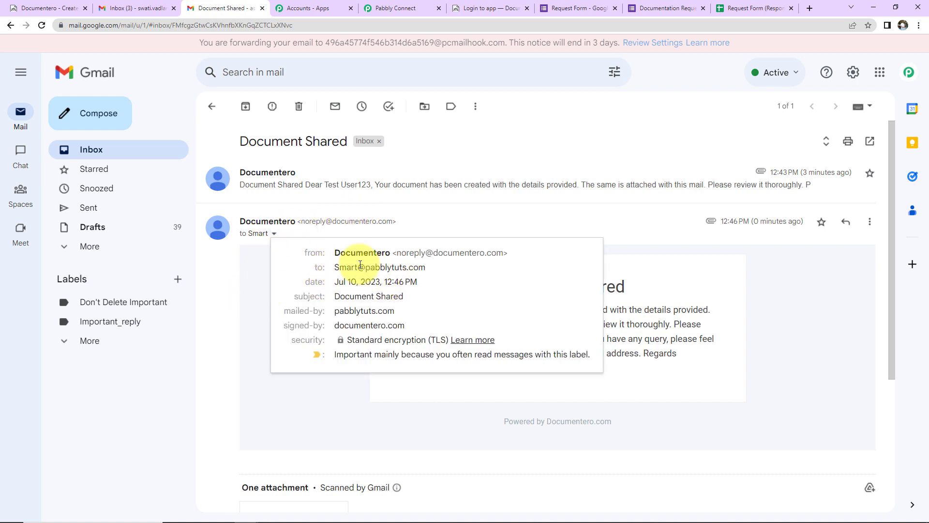
{"action": "left_click", "coordinate": [757, 295]}
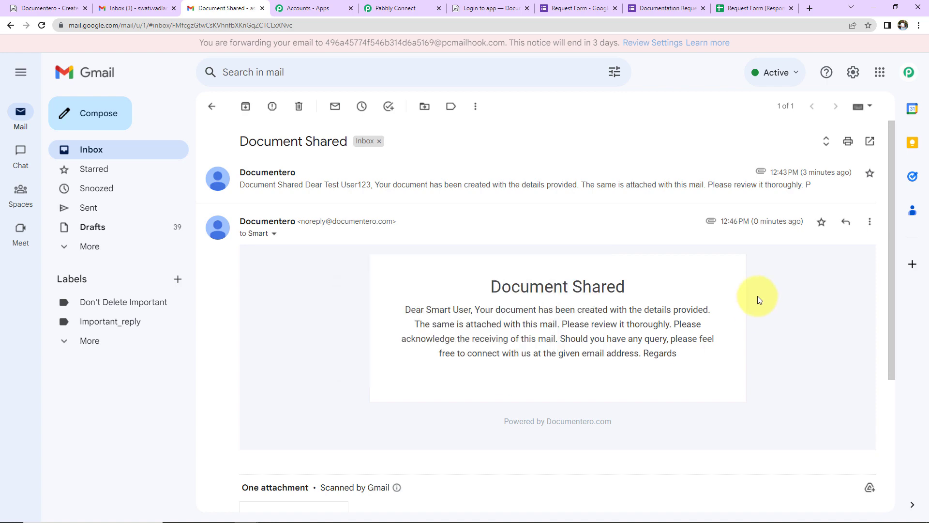
- Open the new Partnership Agreement attachment to view the new respondent's details
{"action": "scroll", "coordinate": [757, 295], "scroll_direction": "down", "scroll_amount": 4}
{"action": "left_click", "coordinate": [322, 323]}
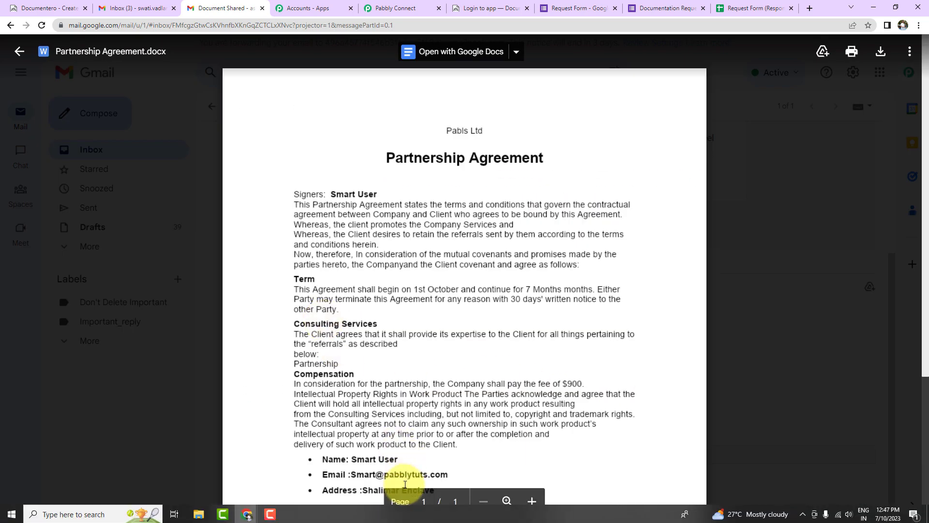
{"action": "scroll", "coordinate": [625, 434], "scroll_direction": "down", "scroll_amount": 3}
{"action": "scroll", "coordinate": [626, 433], "scroll_direction": "up", "scroll_amount": 3}
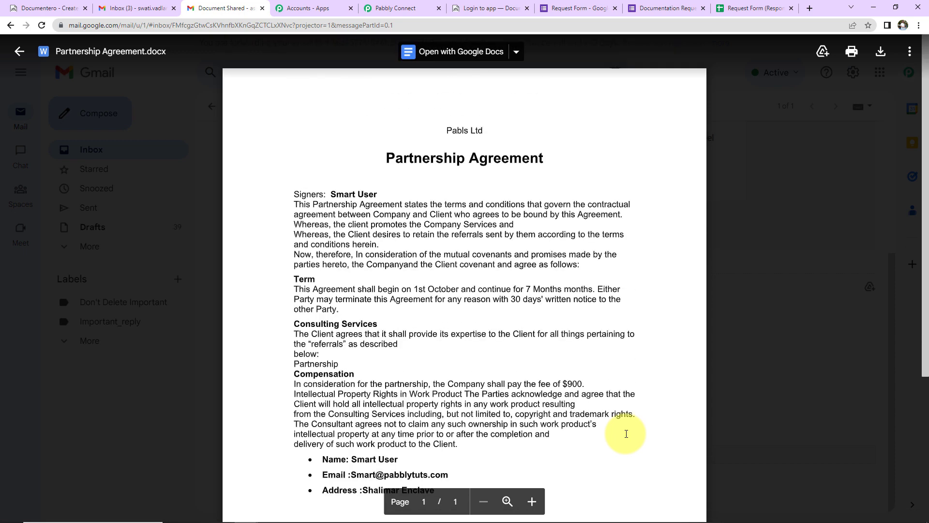
- Back in the workflow, collapse both the Google Forms trigger and the Documentero action
{"action": "left_click", "coordinate": [414, 8]}
{"action": "left_click_drag", "start_coordinate": [926, 411], "coordinate": [926, 22]}
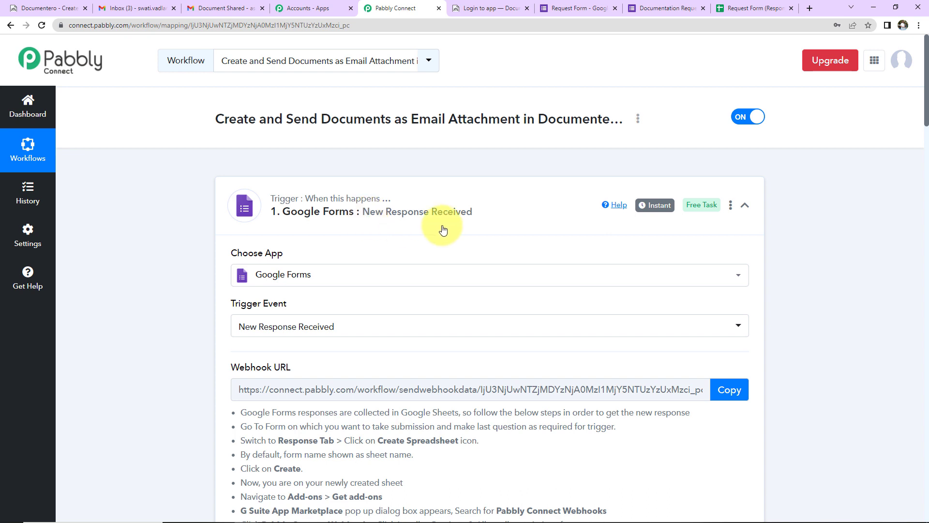
{"action": "left_click", "coordinate": [745, 205]}
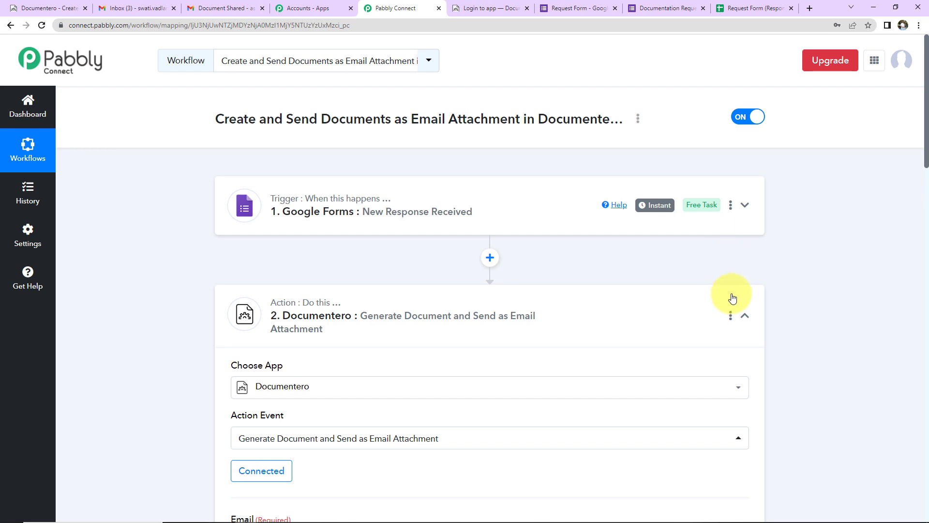
{"action": "left_click", "coordinate": [745, 315]}
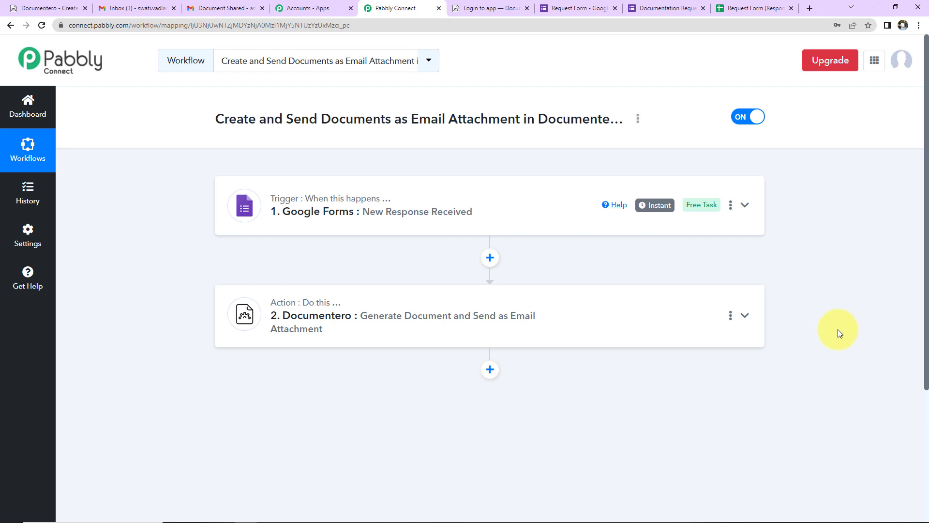